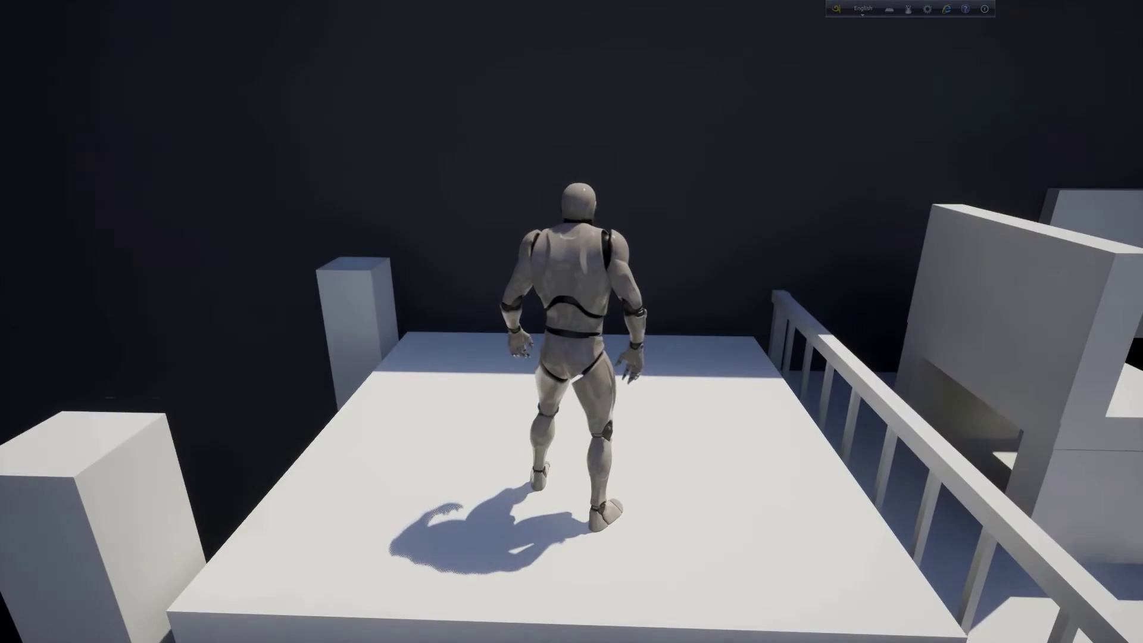
Step: In play mode, run and jump the character around the lit platform using A, Space, W and S
key(a)
key(space)
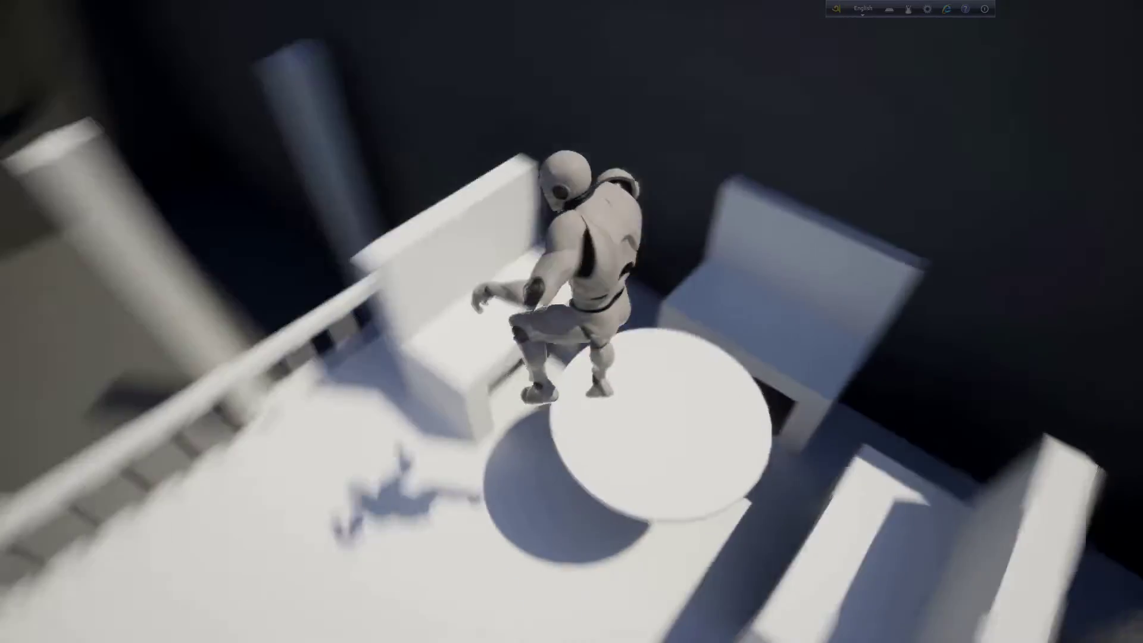
key(w)
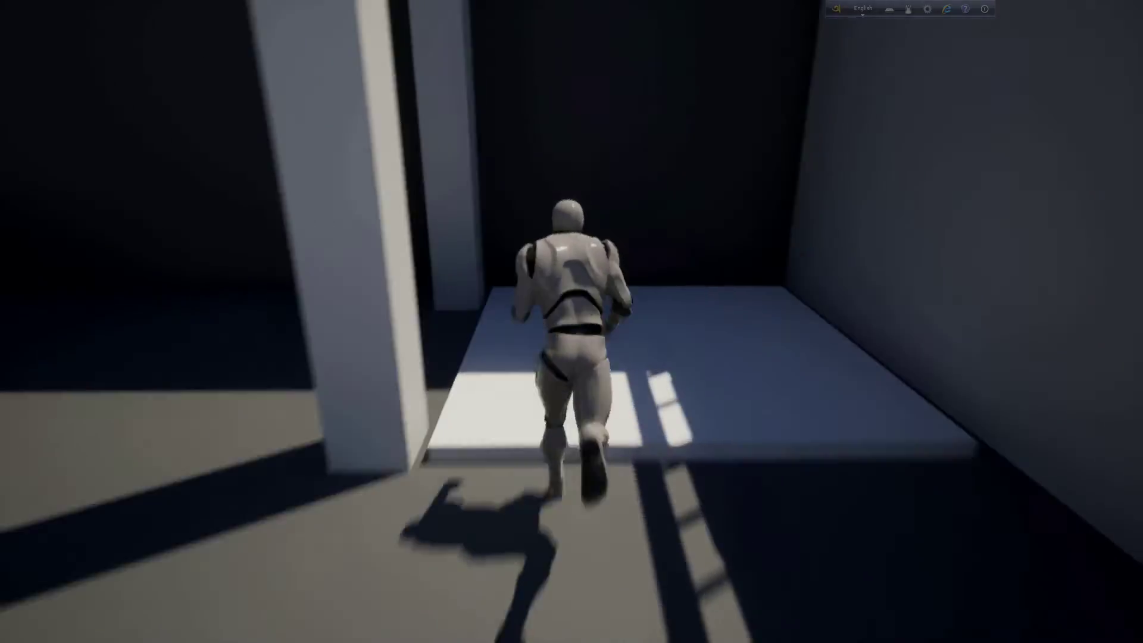
key(s)
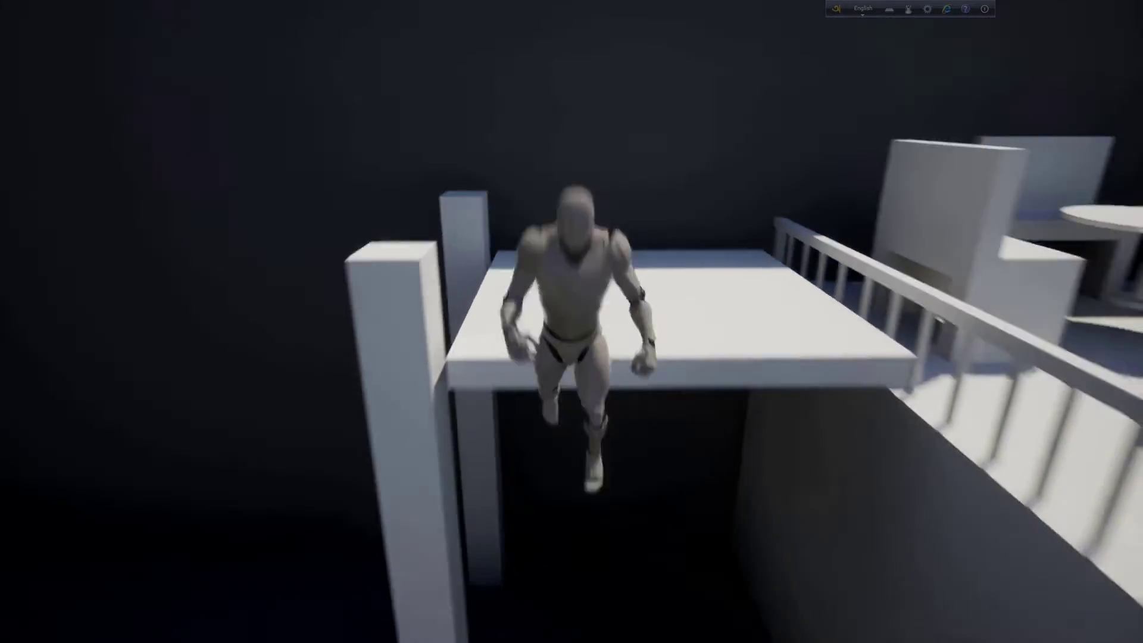
key(w)
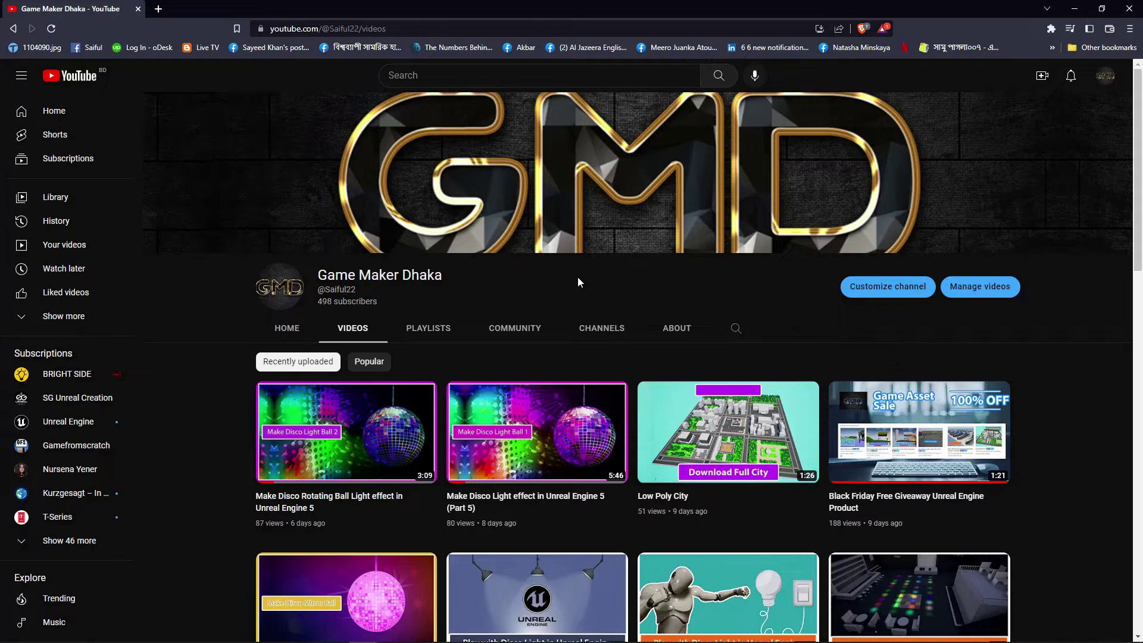
scroll(578, 277, down, 1)
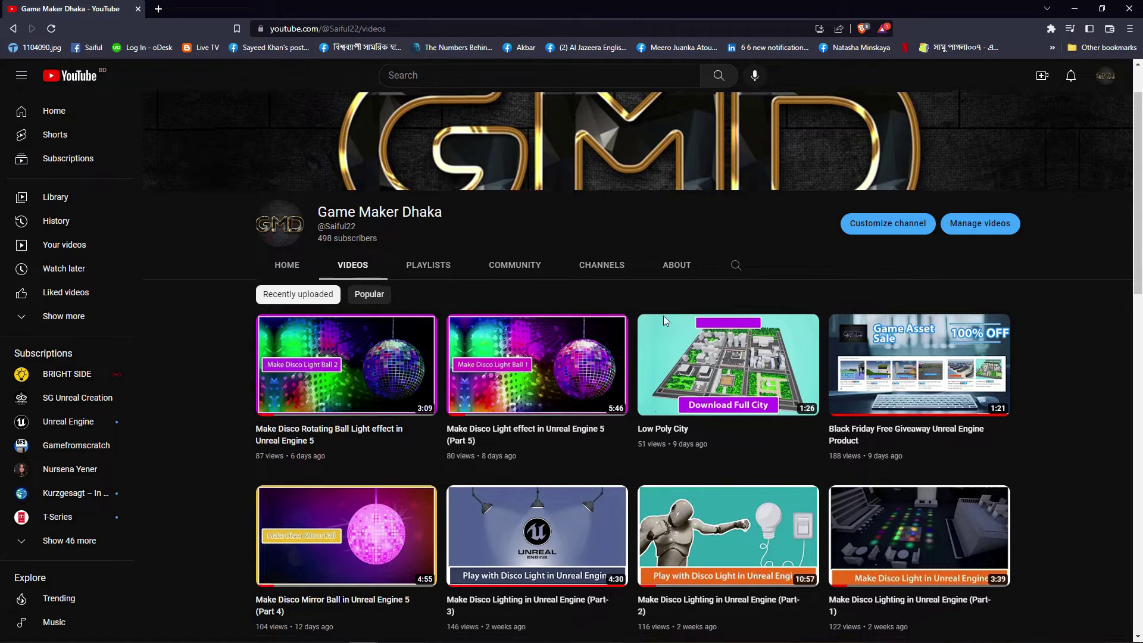
scroll(663, 314, down, 1)
scroll(663, 316, down, 1)
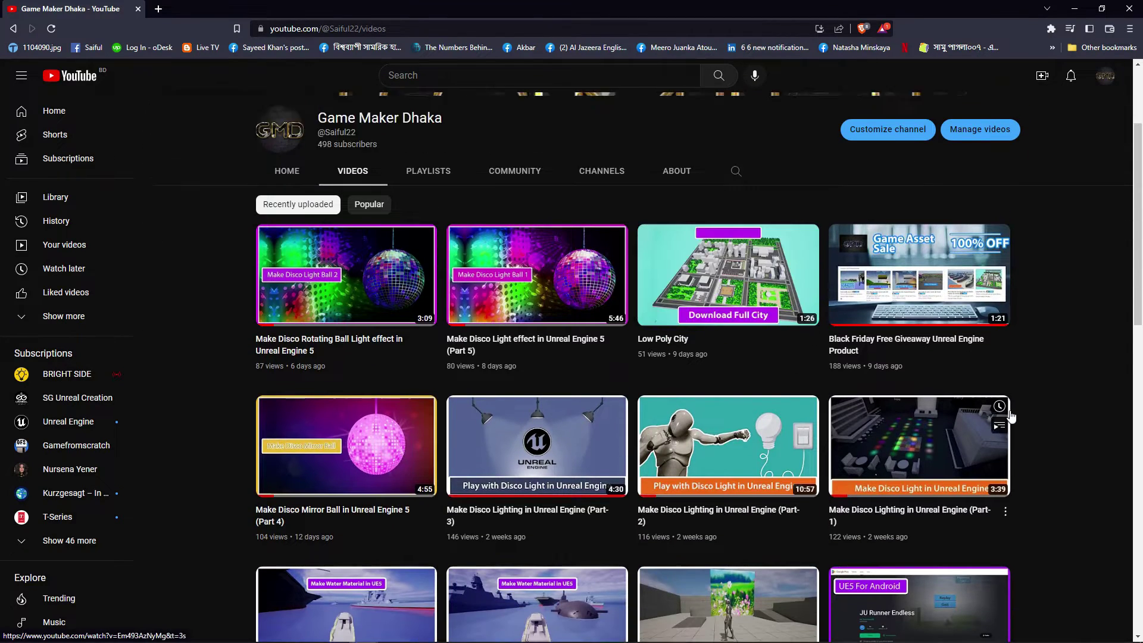
scroll(1009, 410, up, 1)
scroll(1010, 411, up, 1)
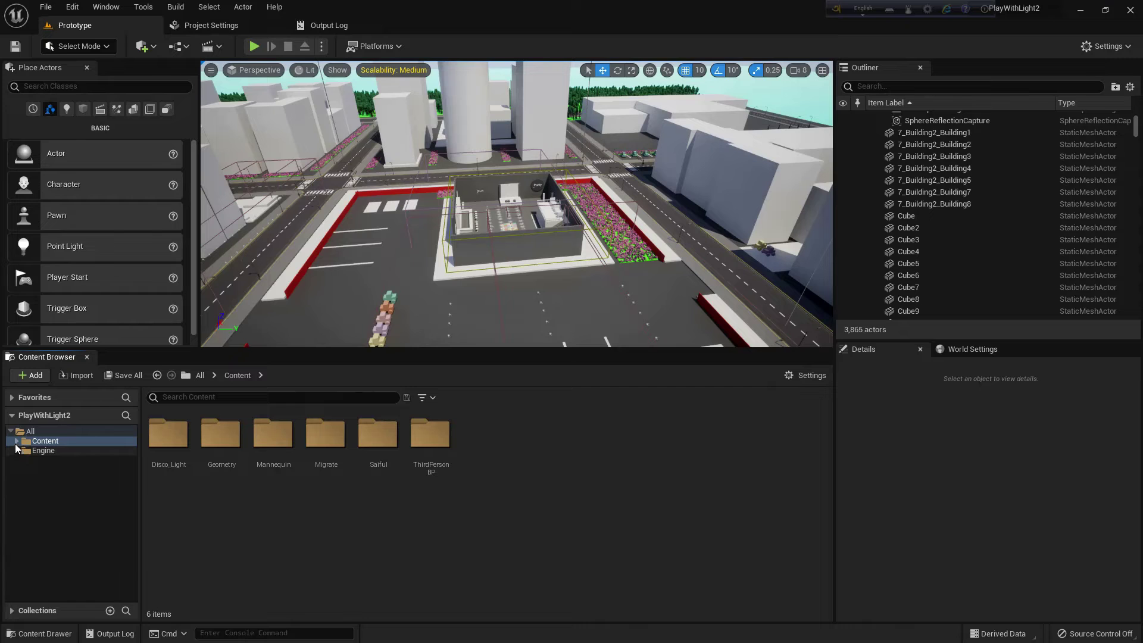
Step: Create a folder named Blueprints inside the Saiful content folder
click(18, 441)
click(48, 488)
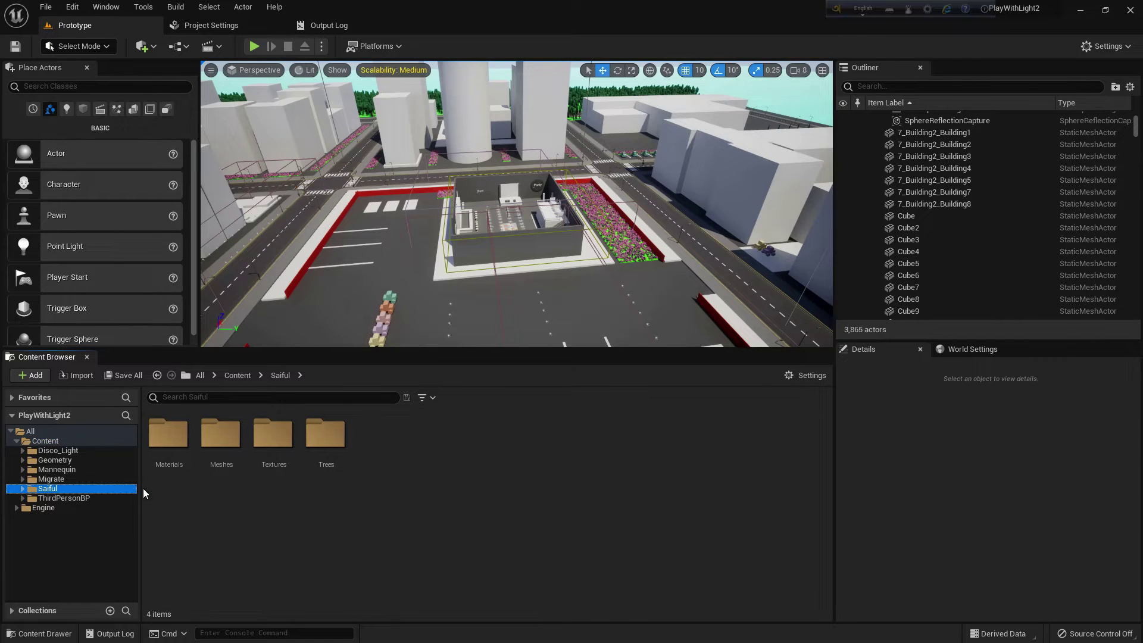
right_click(268, 510)
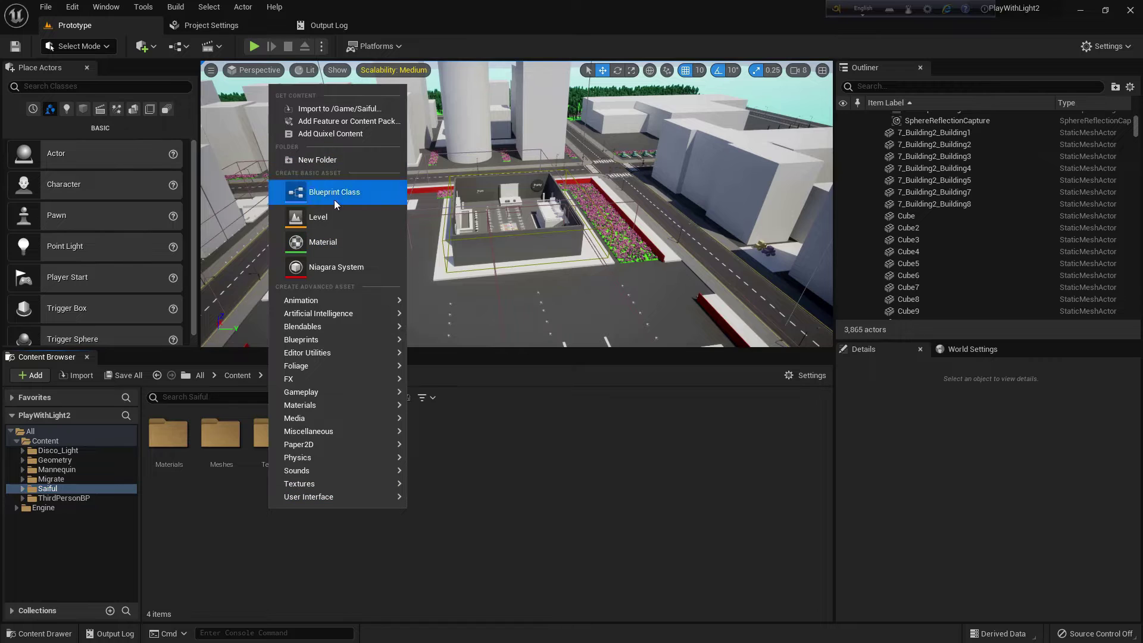
click(323, 161)
text(Blueprints)
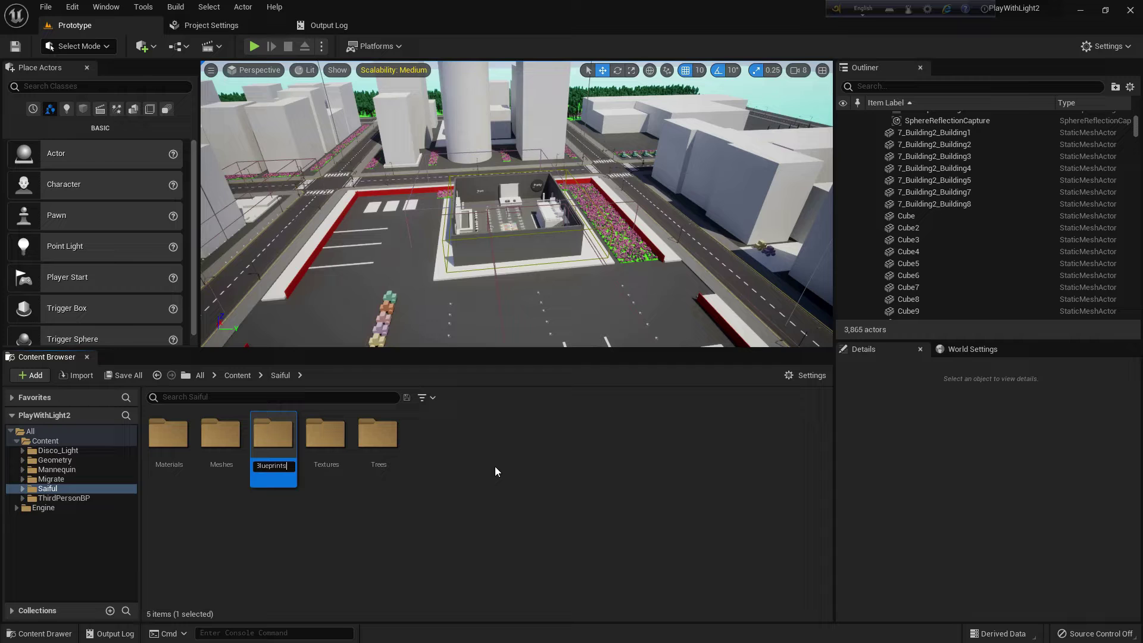
key(Return)
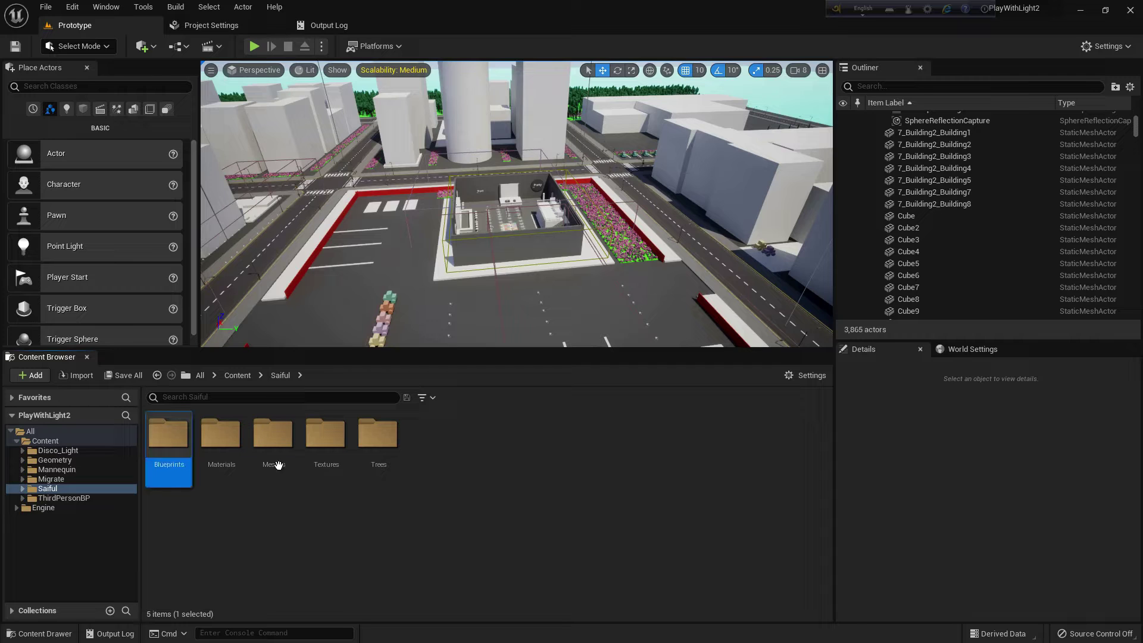
Step: Create an Actor blueprint named BP_Elevator in the Blueprints folder and open it
double_click(169, 447)
right_click(217, 466)
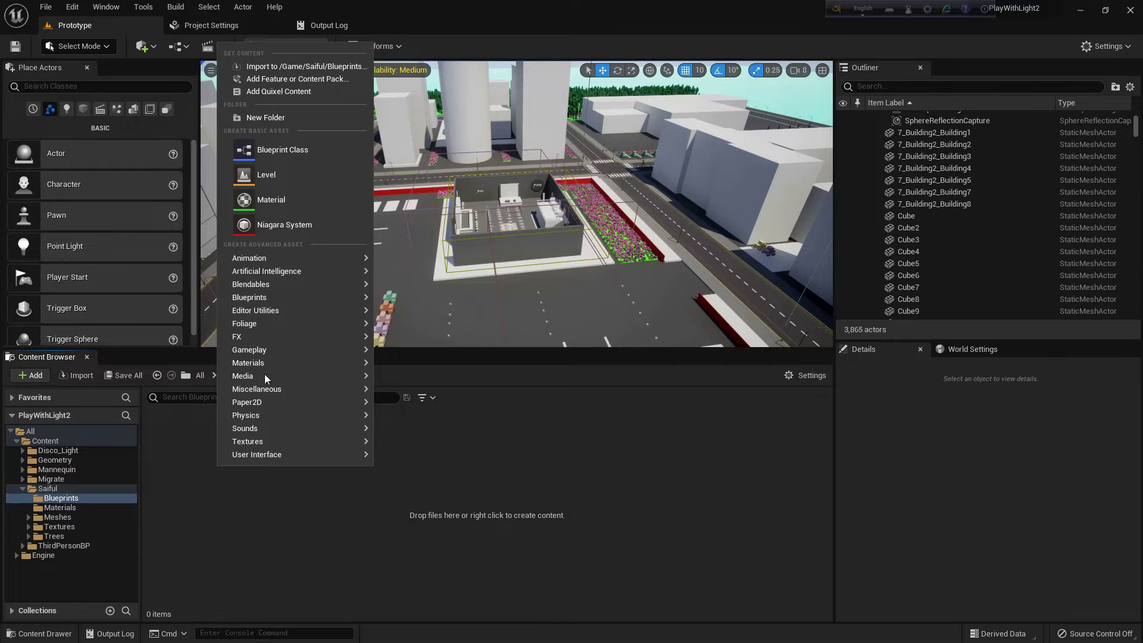
click(282, 154)
click(429, 225)
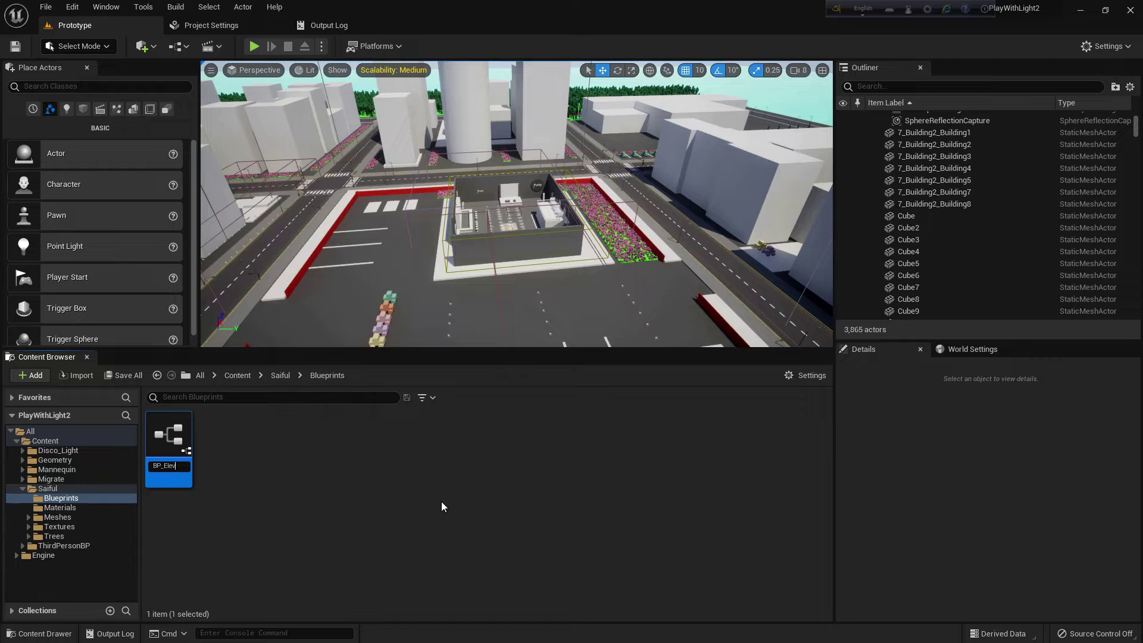
key(Return)
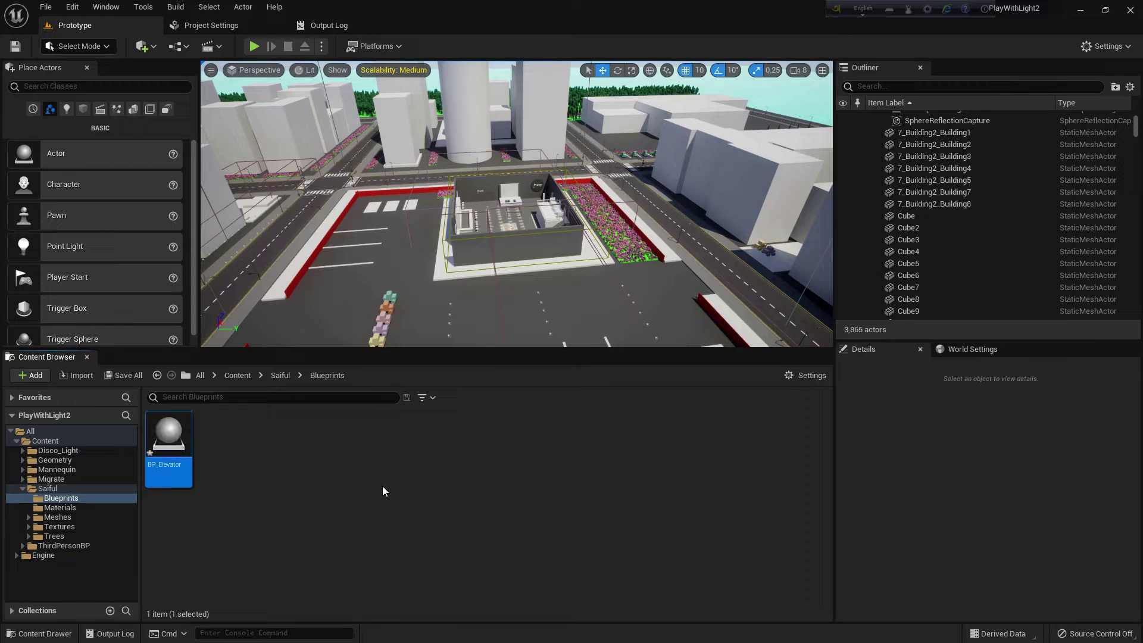
double_click(168, 450)
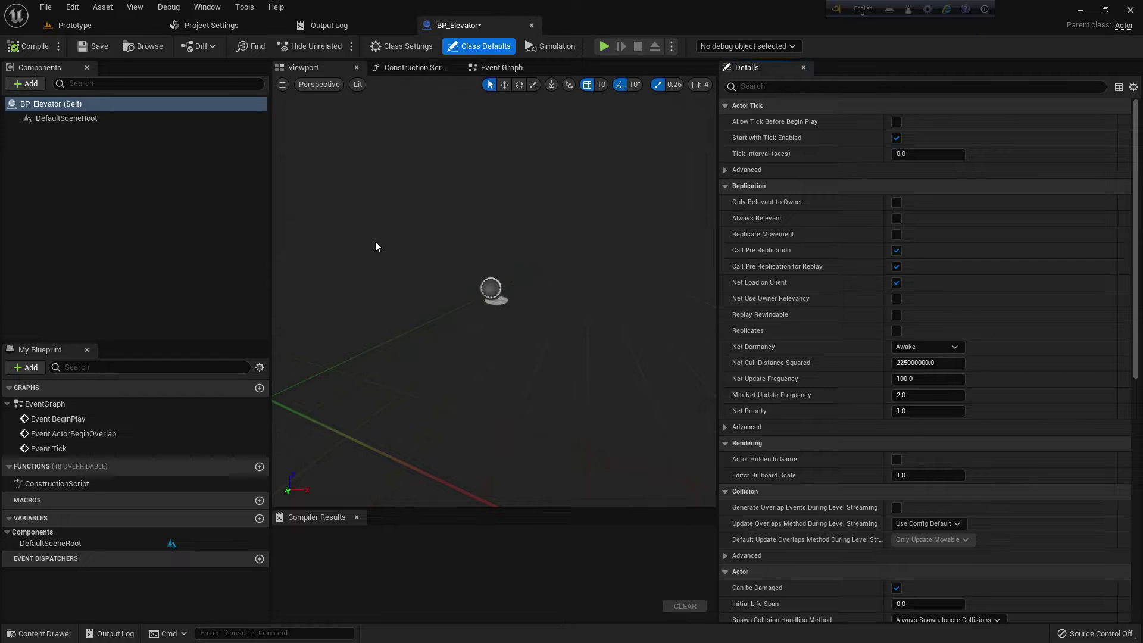
Step: Add a Cube mesh component to BP_Elevator
drag(378, 241, 411, 246)
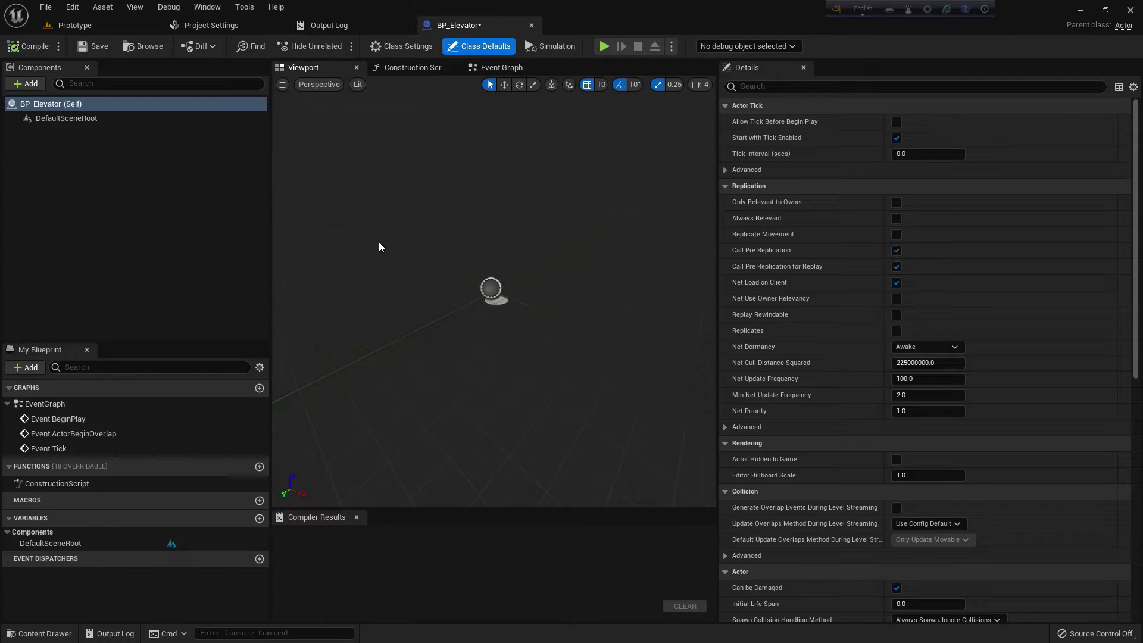
click(31, 86)
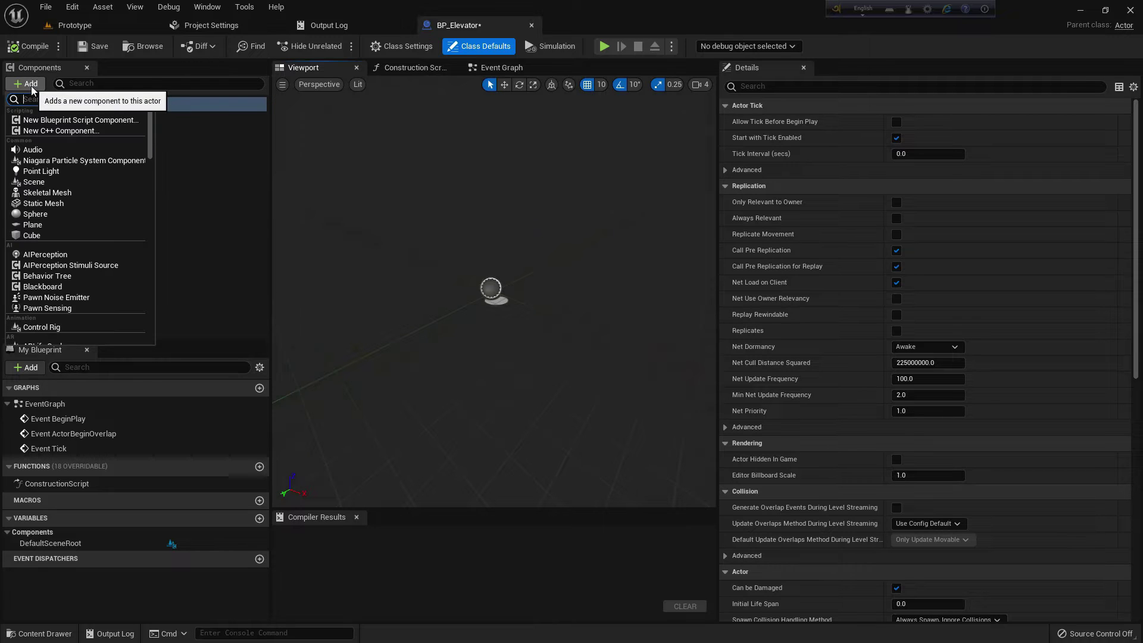
text(cube)
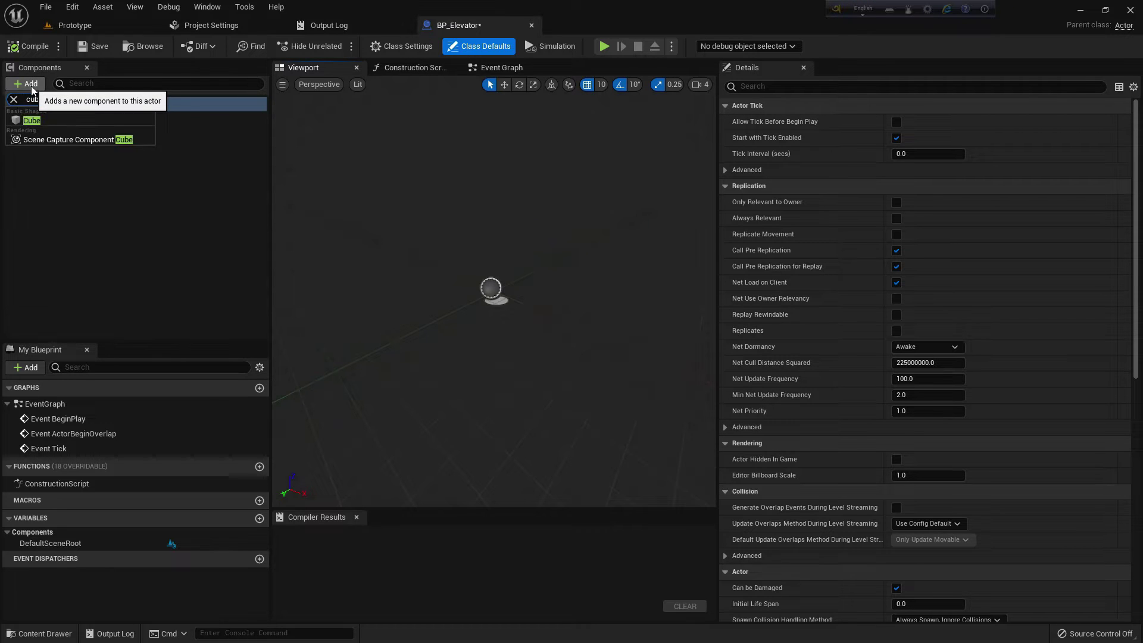
click(33, 120)
click(85, 155)
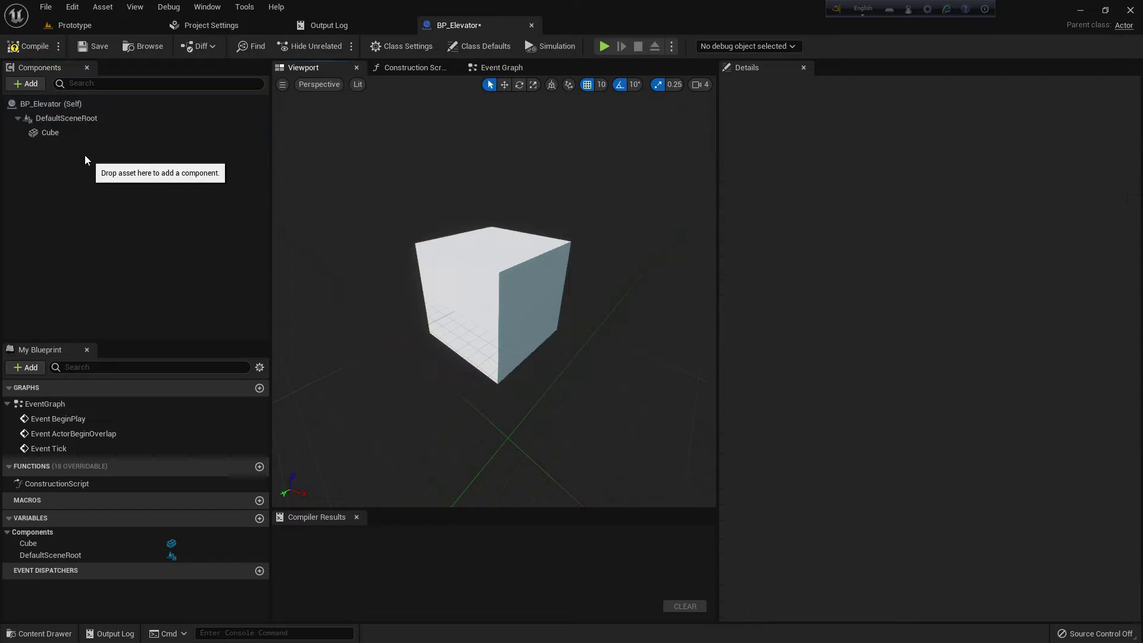
click(115, 208)
Step: Add a Box Collision component alongside the Cube
click(26, 84)
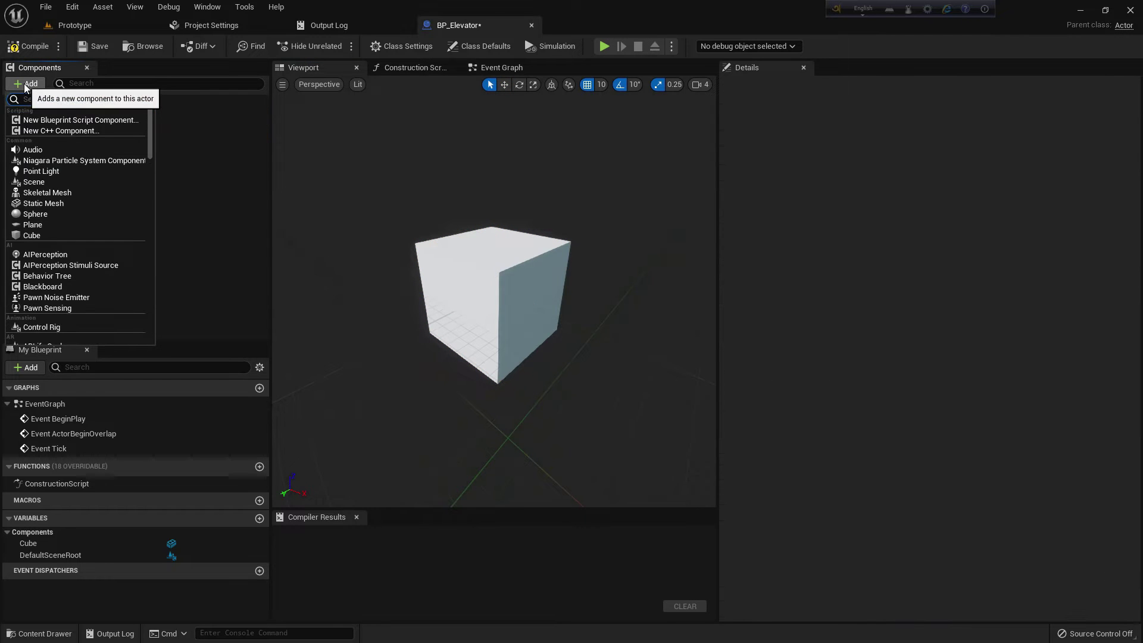
text(box)
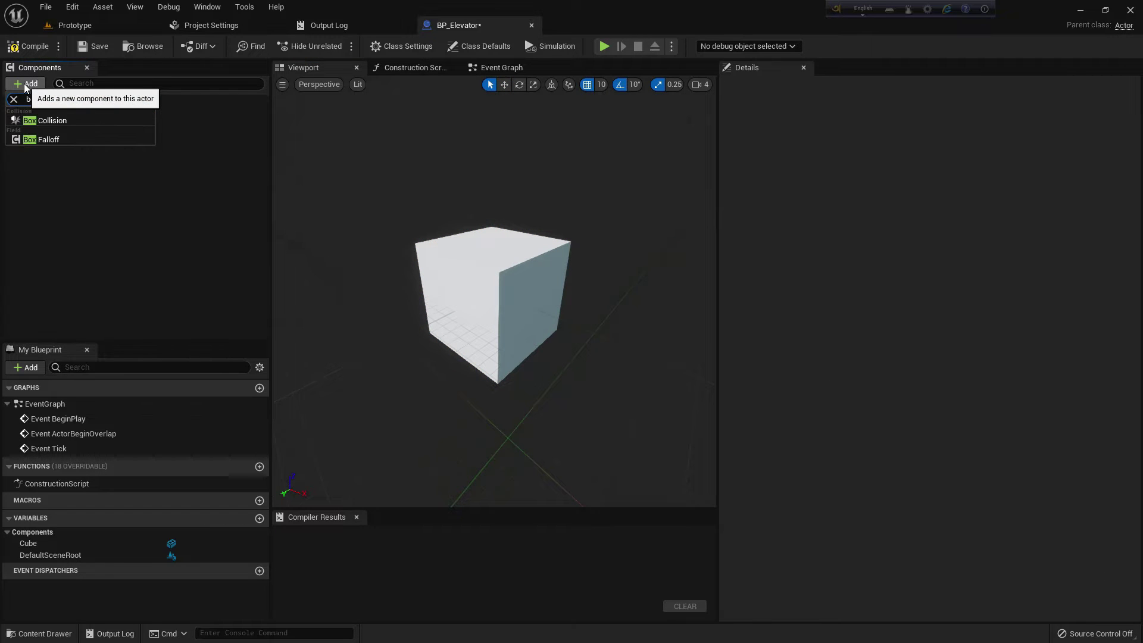
click(40, 116)
click(112, 246)
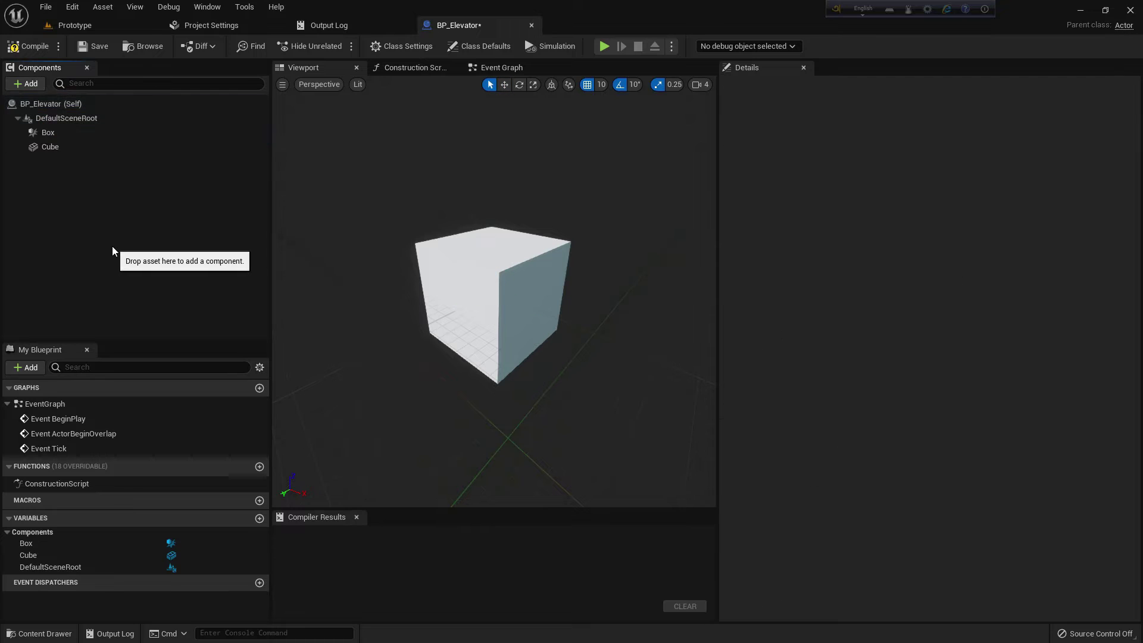
click(53, 147)
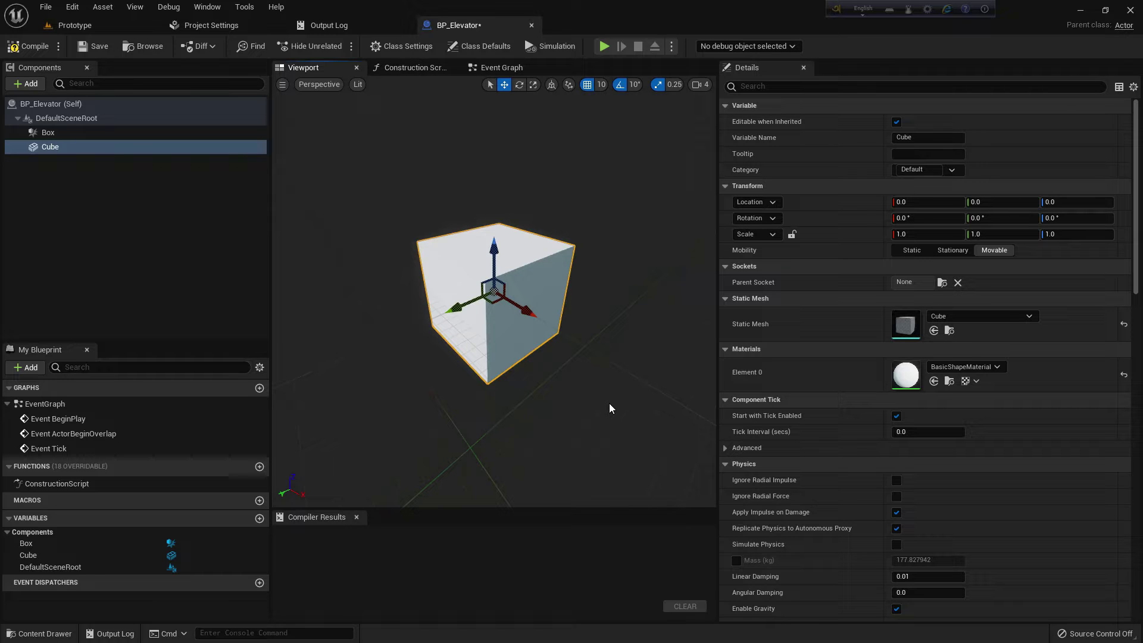
Step: Try parenting Box under Cube, then leave Box beside Cube under the root
middle_drag(601, 322, 622, 325)
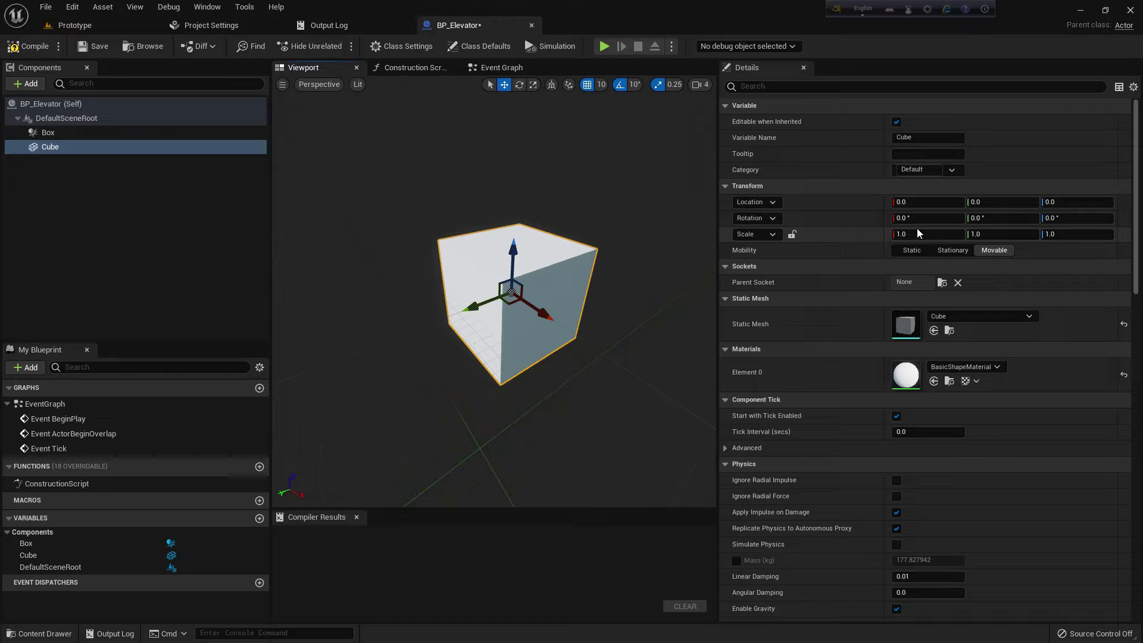
drag(48, 132, 52, 146)
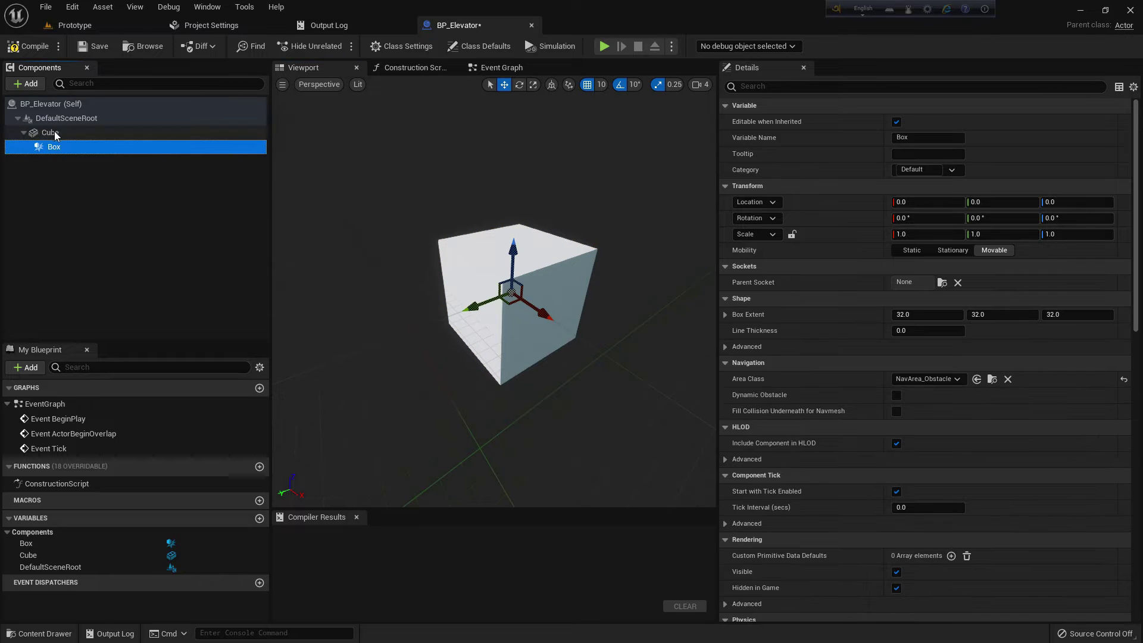
click(50, 132)
click(54, 150)
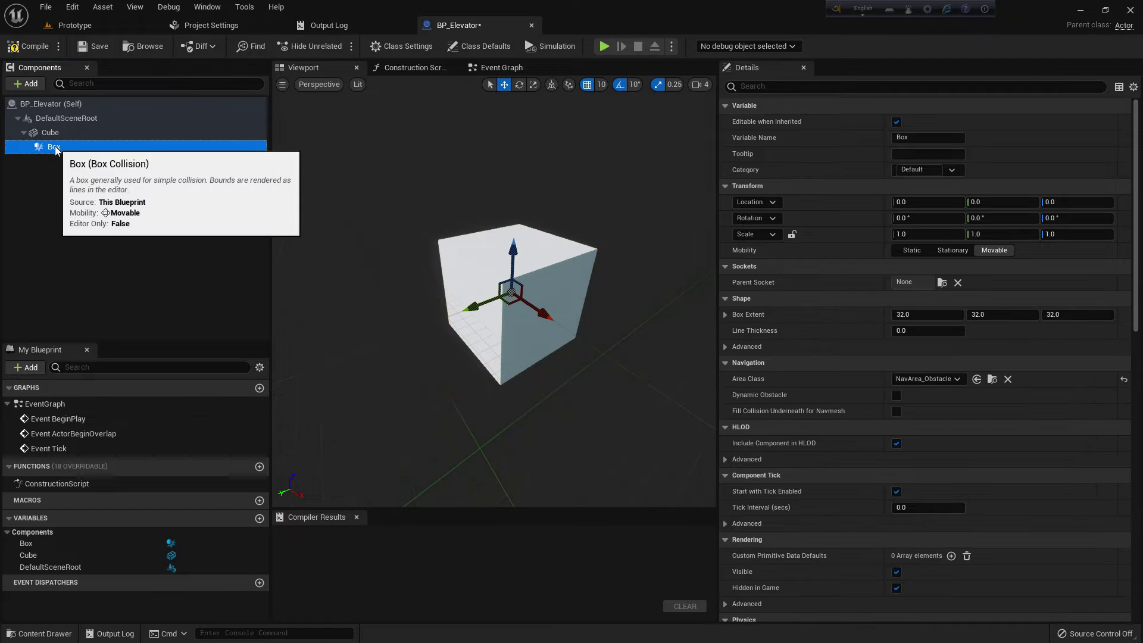
drag(55, 148, 62, 118)
click(80, 146)
click(50, 146)
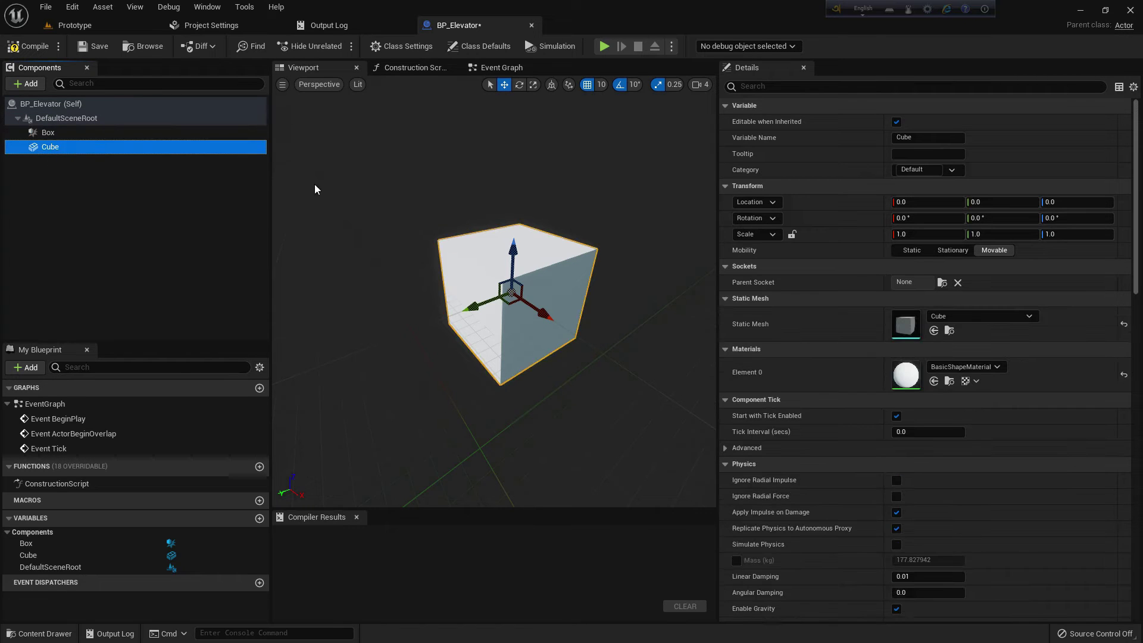
Step: Scale the Cube to X 3.5, Y 3.5, Z 0.25
click(922, 233)
text(3.5)
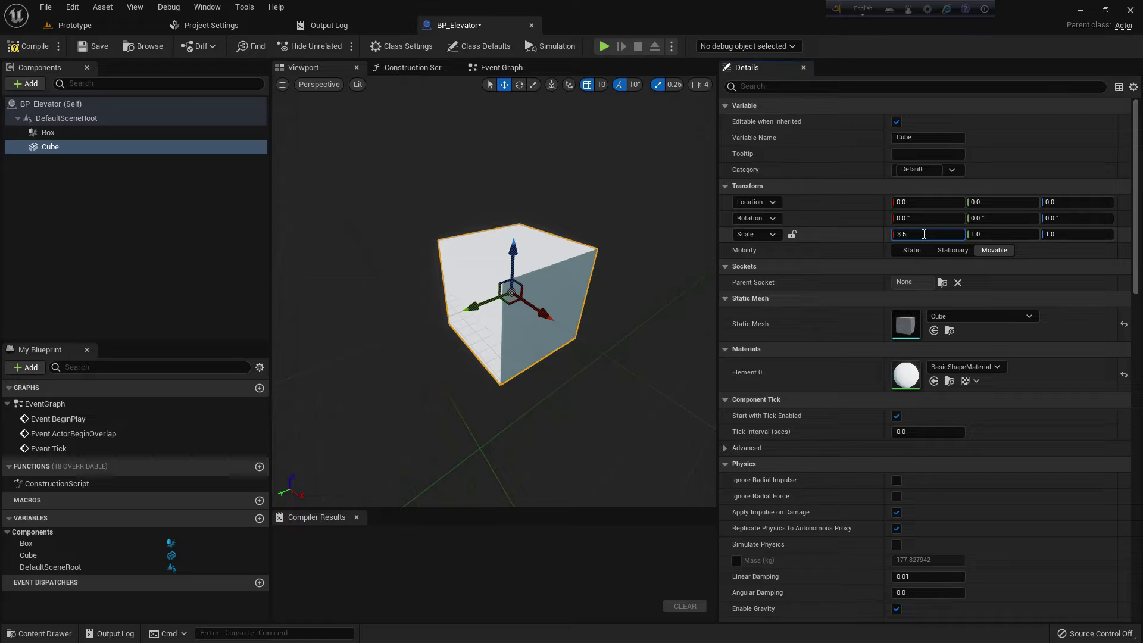
text(3.5)
key(Return)
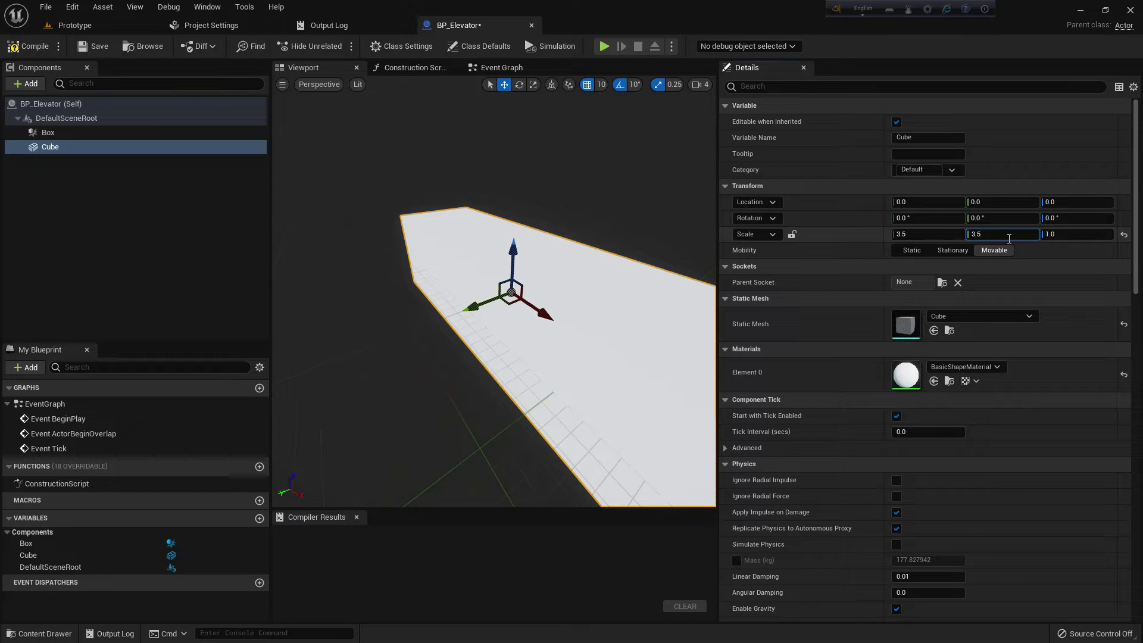
key(Return)
click(1055, 235)
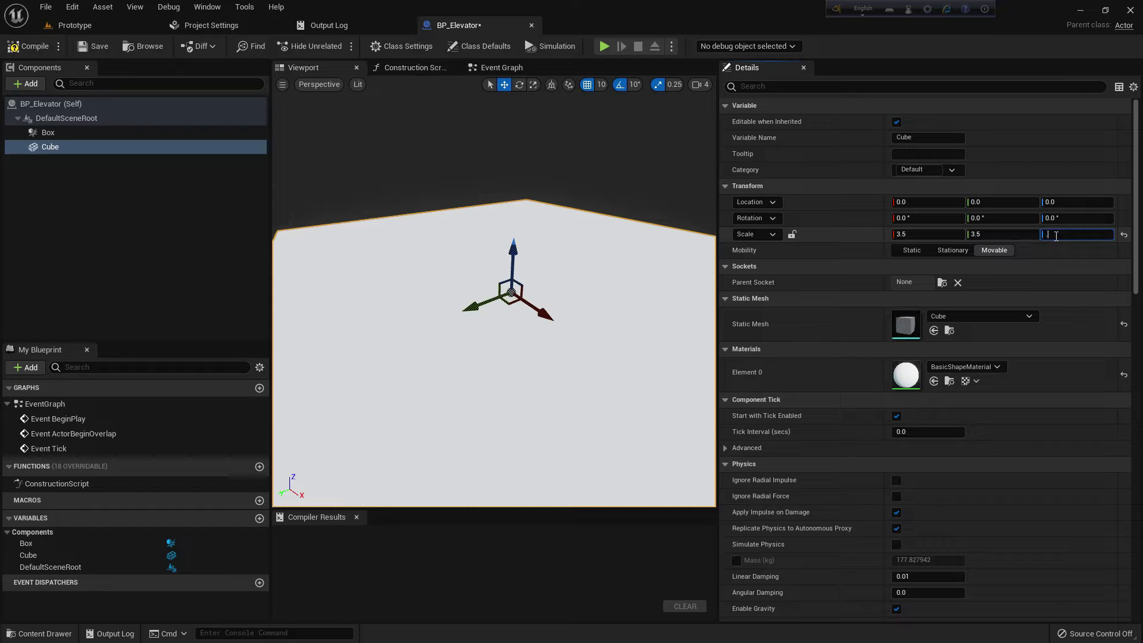
text(.25)
key(Return)
scroll(585, 208, down, 3)
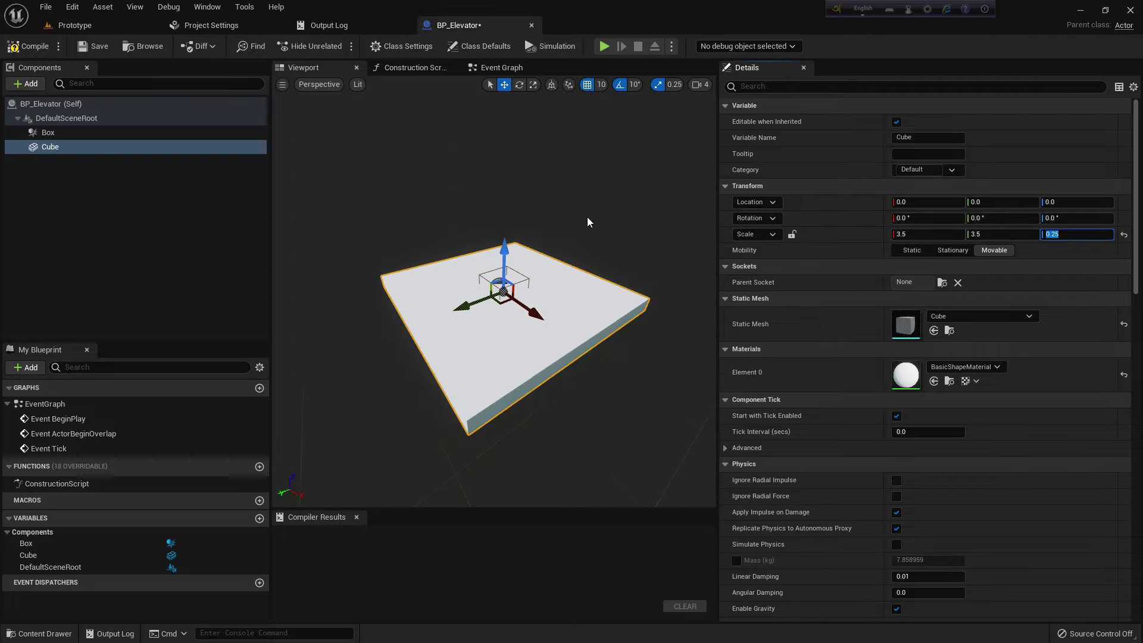
scroll(587, 217, up, 1)
click(49, 132)
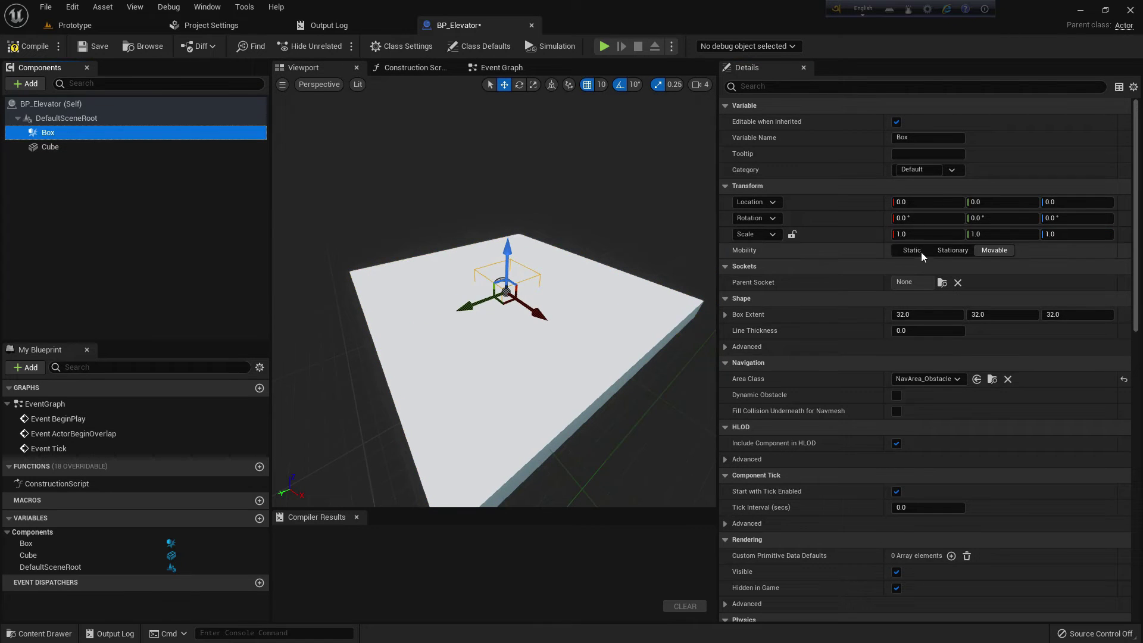
Step: Set the Box extent X and Y to 182, then orbit to check it surrounds the platform
click(921, 314)
text(182)
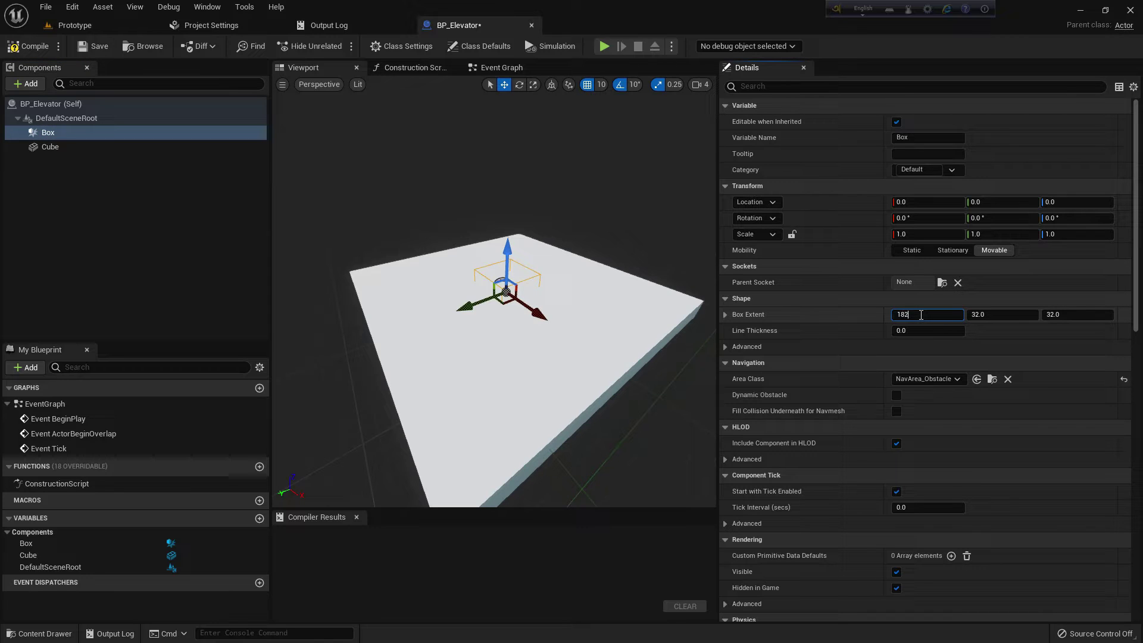
key(Return)
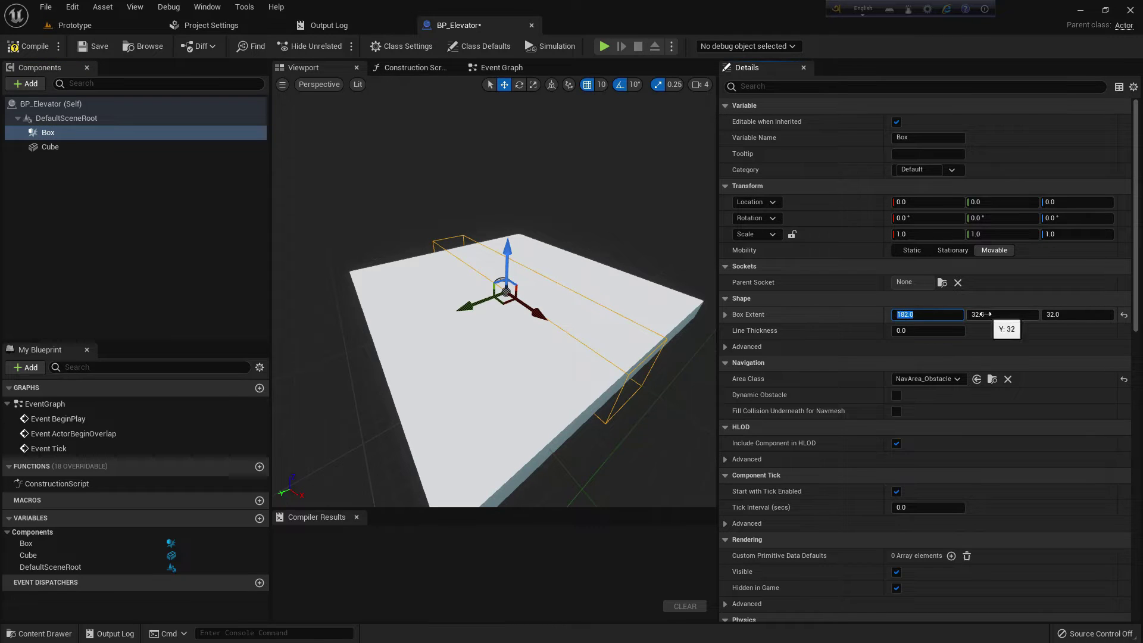
click(984, 314)
text(182)
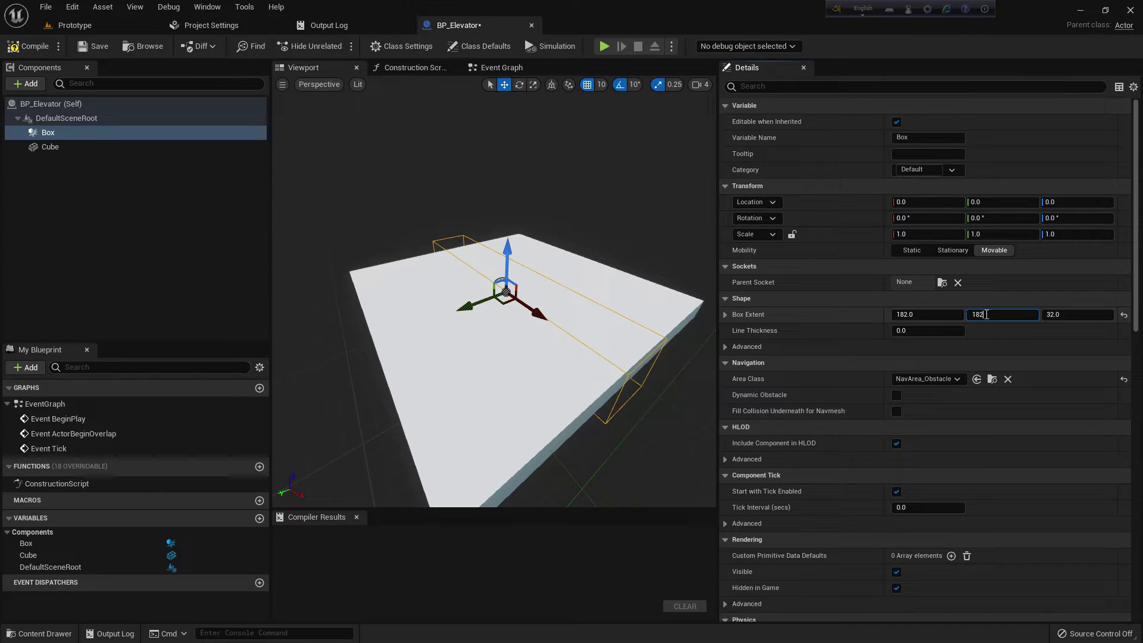
key(Return)
scroll(601, 284, down, 3)
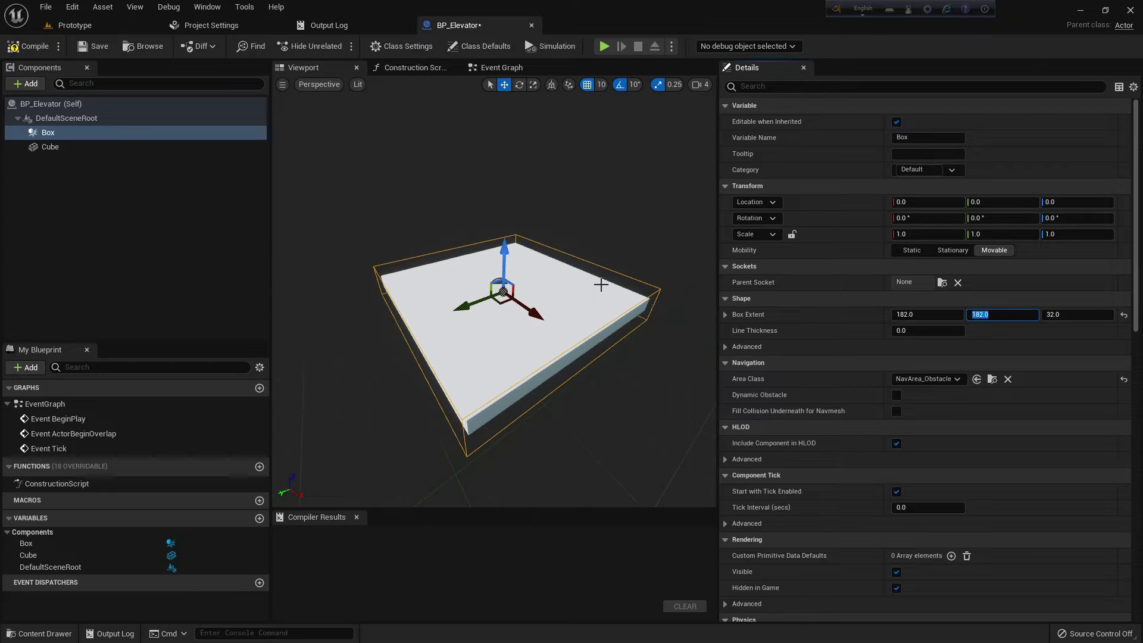
drag(601, 284, 625, 295)
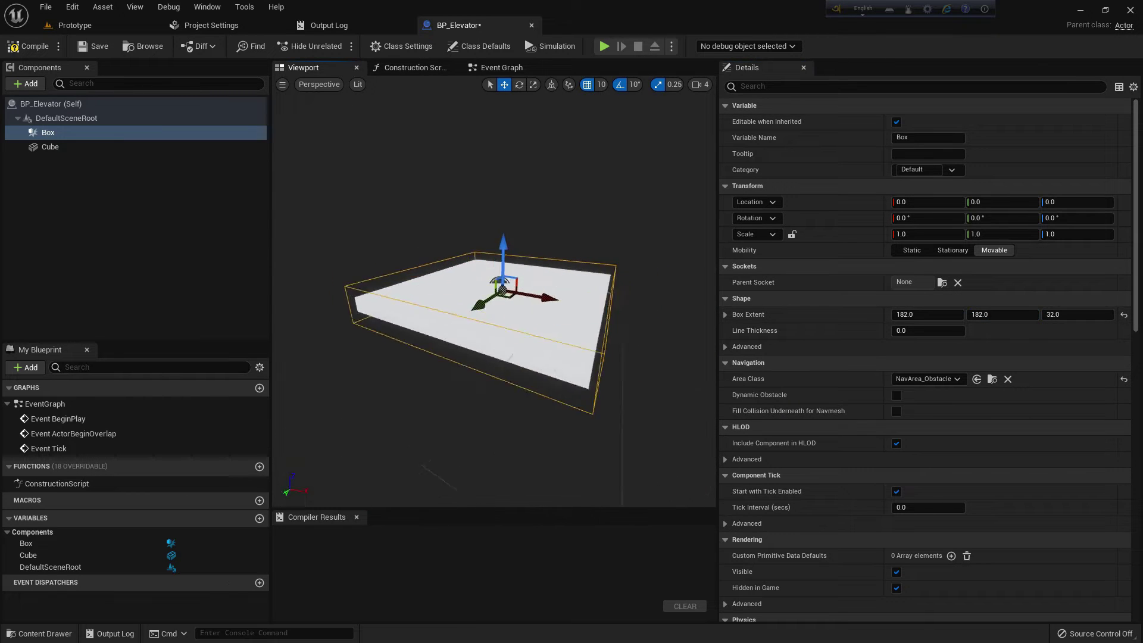
drag(590, 265, 585, 270)
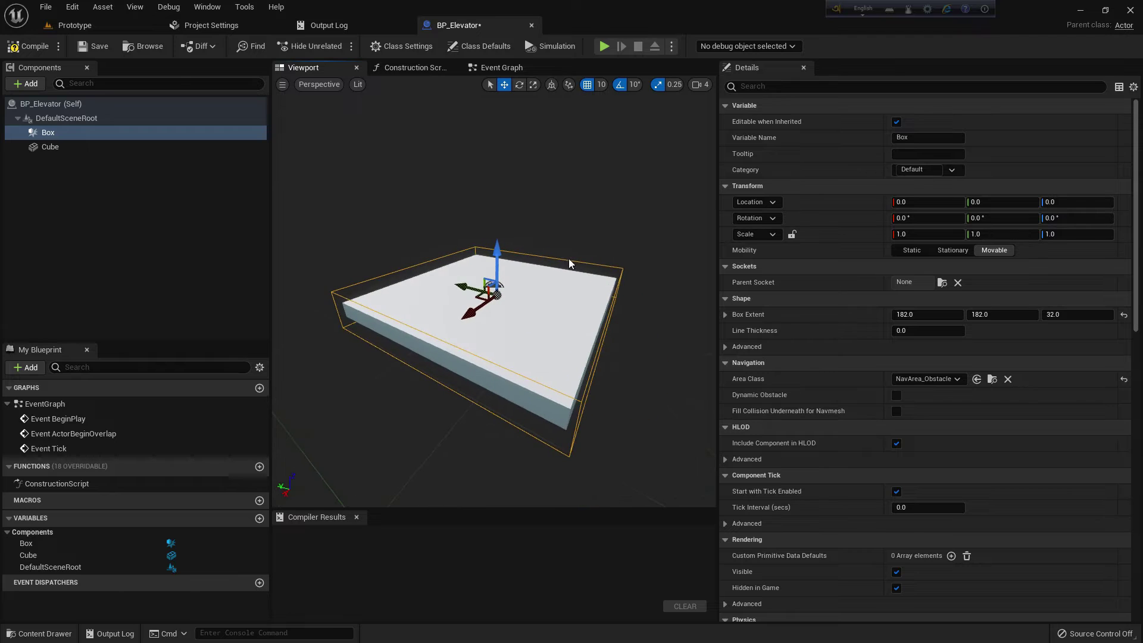
Step: Compile BP_Elevator and switch to its Event Graph
click(29, 46)
click(94, 45)
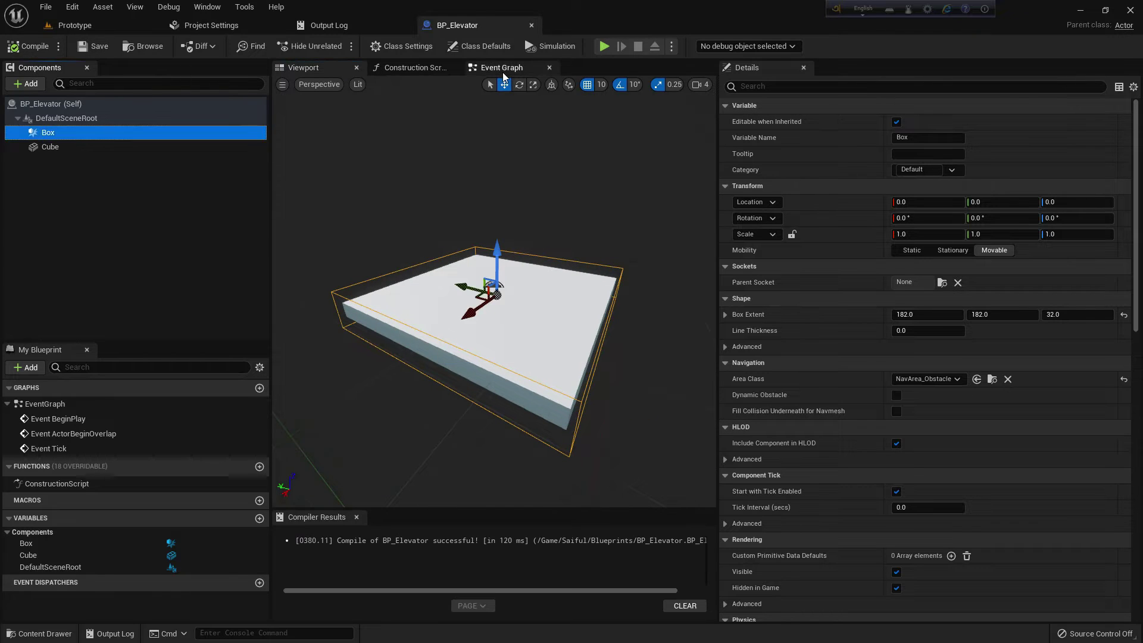
click(500, 68)
right_drag(510, 186, 463, 265)
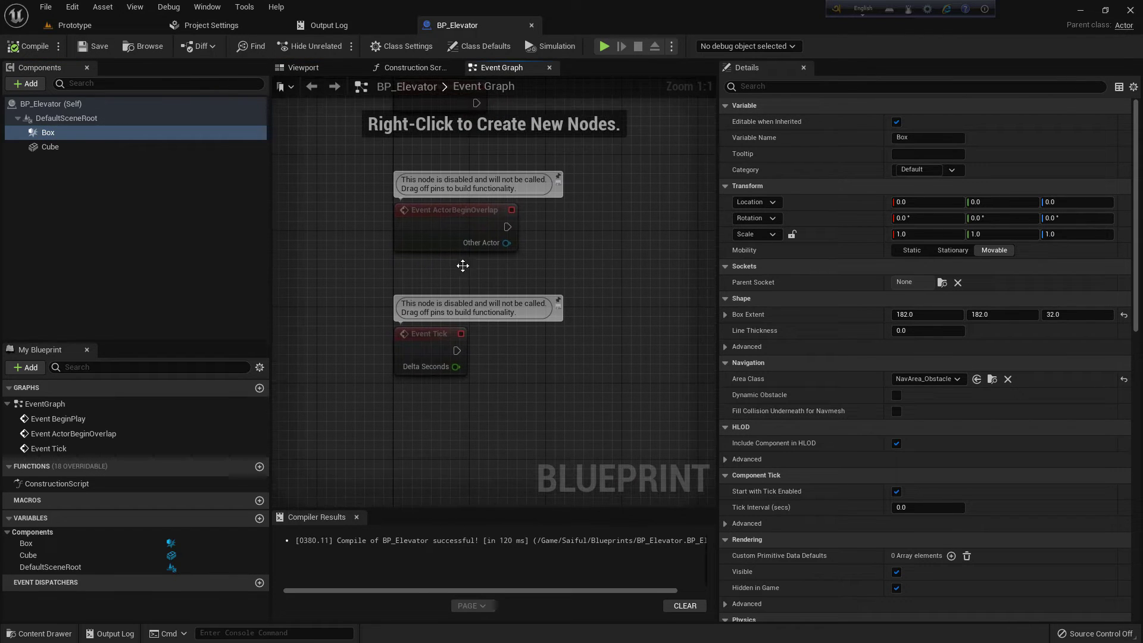
Step: Parent Box under Cube and add an On Component Begin Overlap event for Box
drag(52, 139, 53, 146)
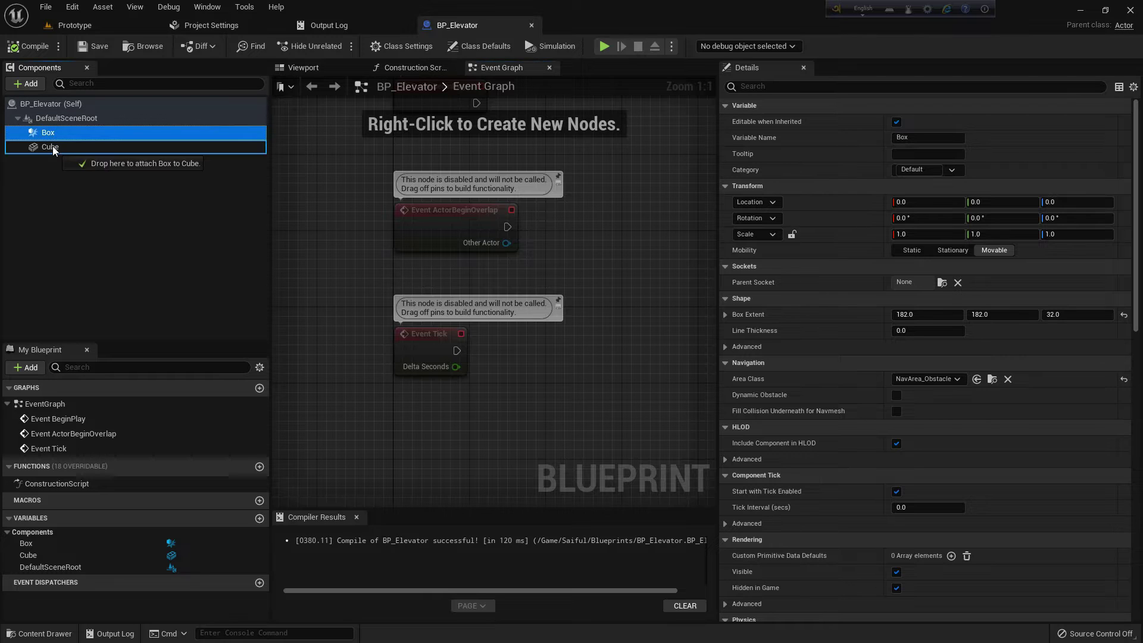
right_drag(313, 234, 287, 214)
scroll(893, 397, down, 5)
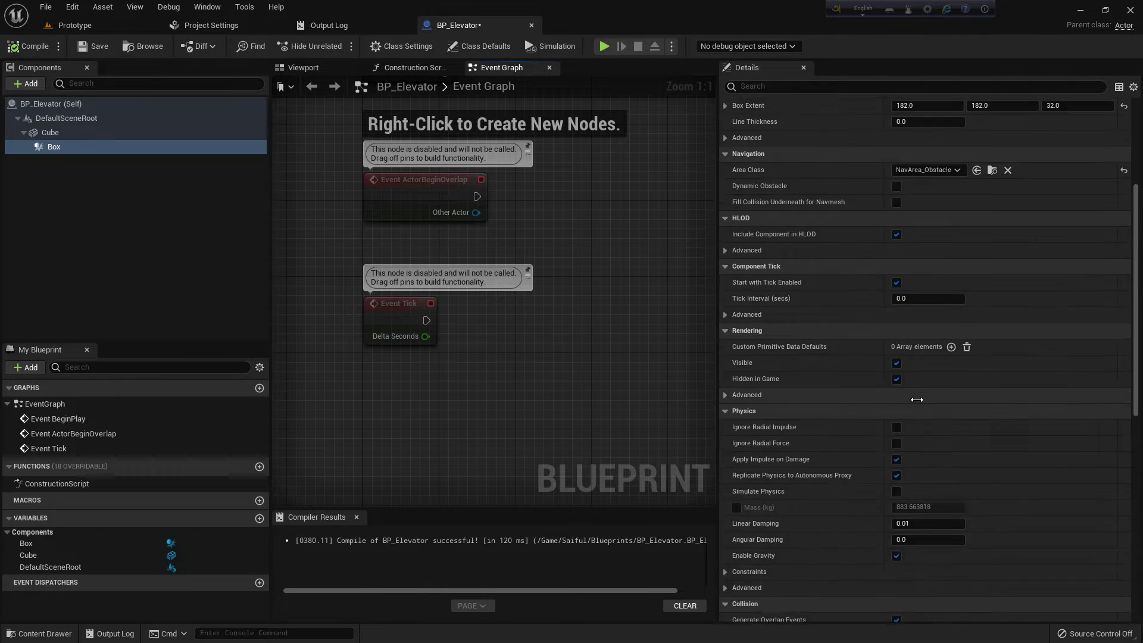
scroll(928, 410, down, 5)
scroll(939, 422, down, 5)
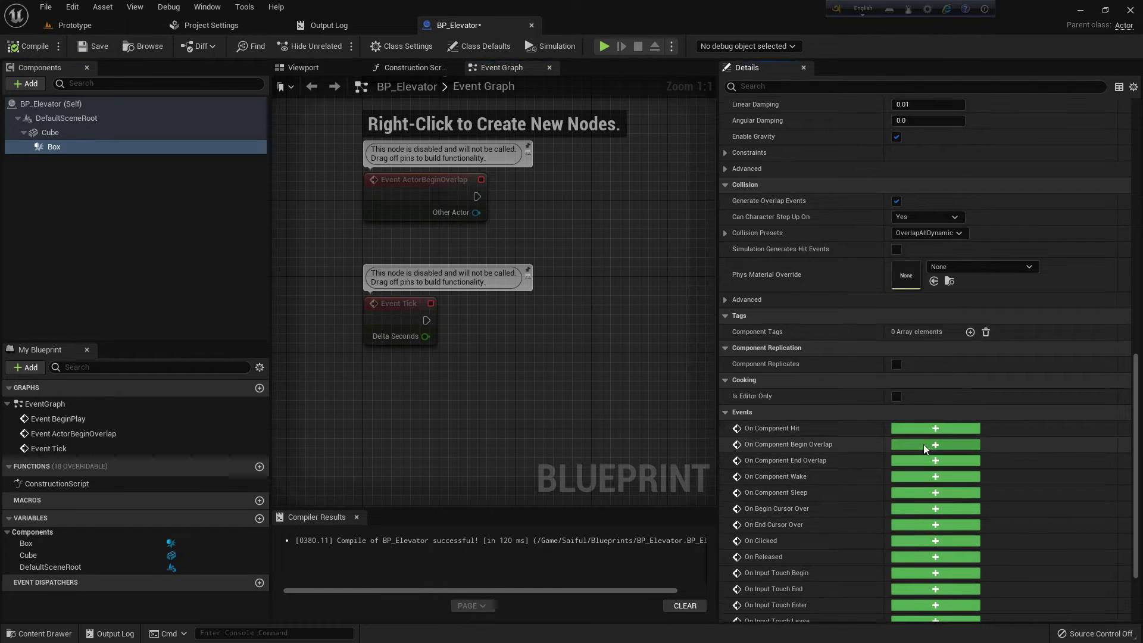
click(929, 445)
Step: Add the Box's On Component End Overlap event and delete the two disabled default events
click(82, 147)
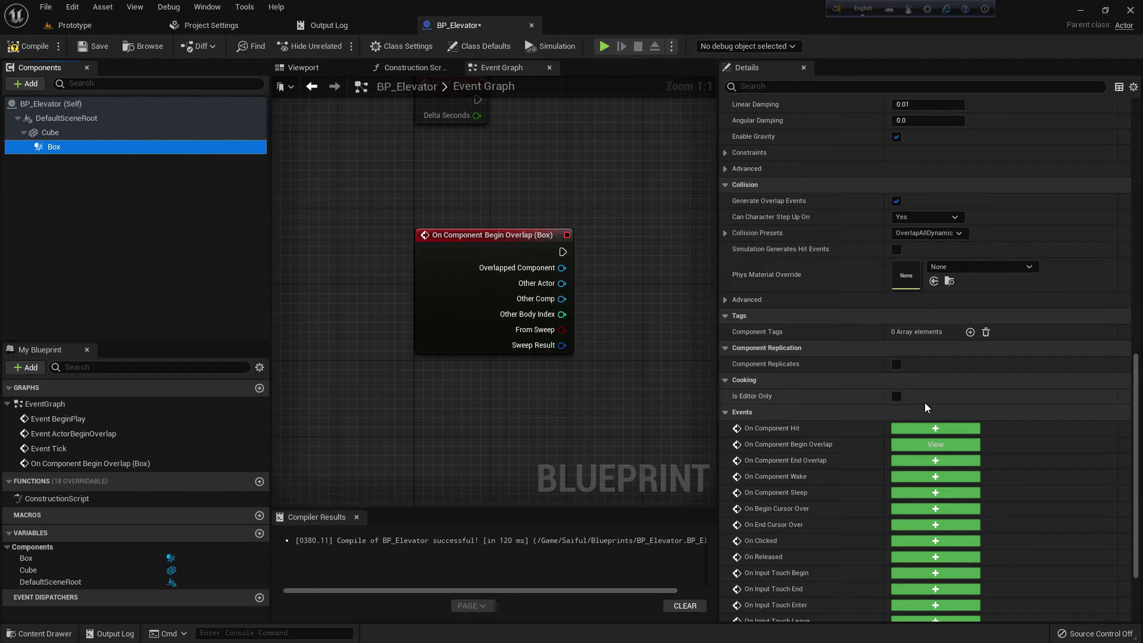
click(928, 462)
scroll(600, 361, down, 2)
right_drag(570, 244, 579, 307)
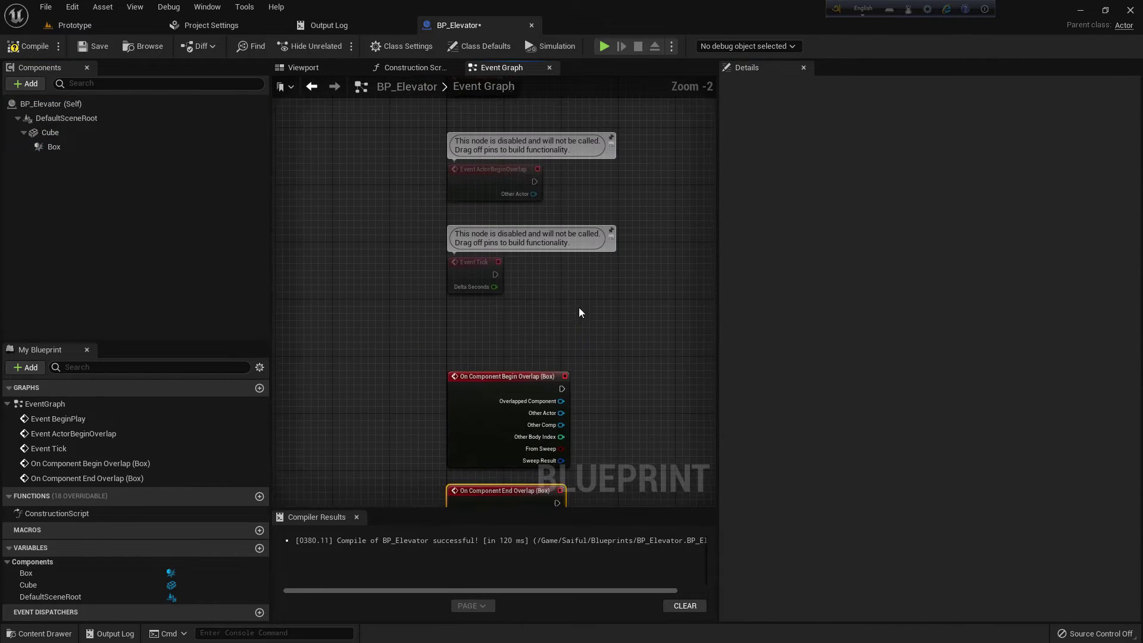
drag(578, 308, 423, 130)
key(Delete)
scroll(518, 187, up, 1)
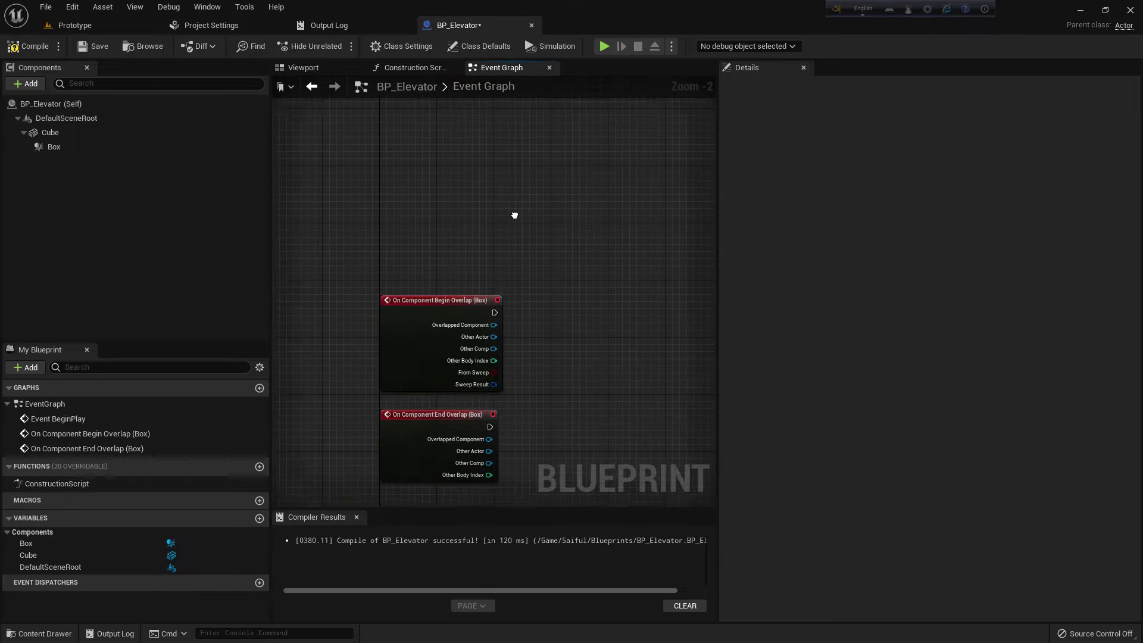
scroll(490, 286, up, 1)
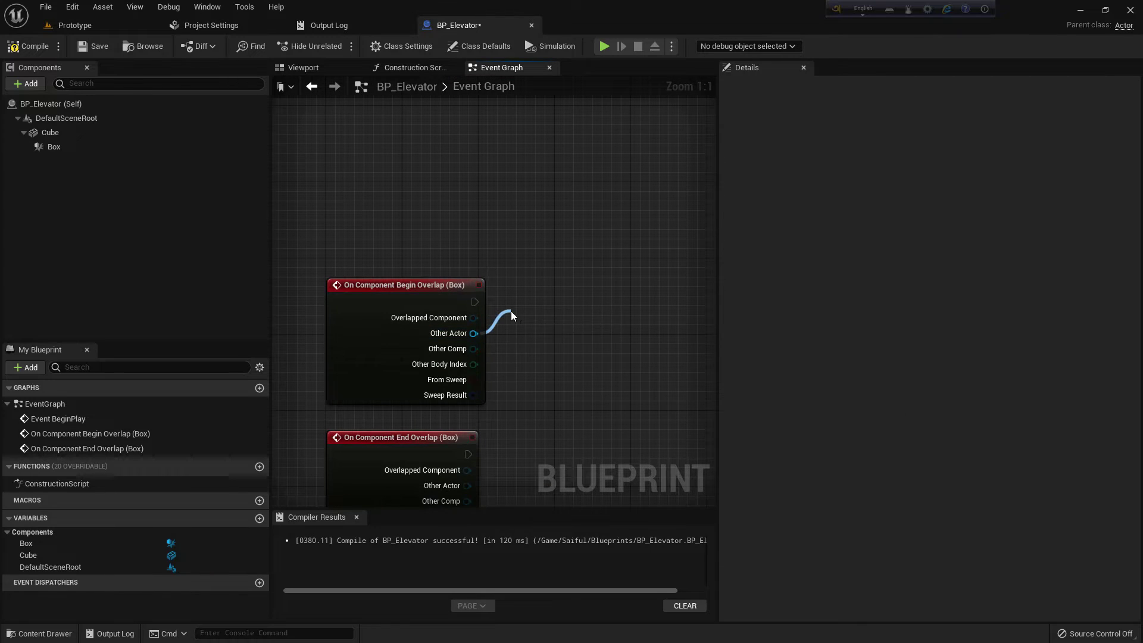
drag(473, 334, 511, 310)
text(cast)
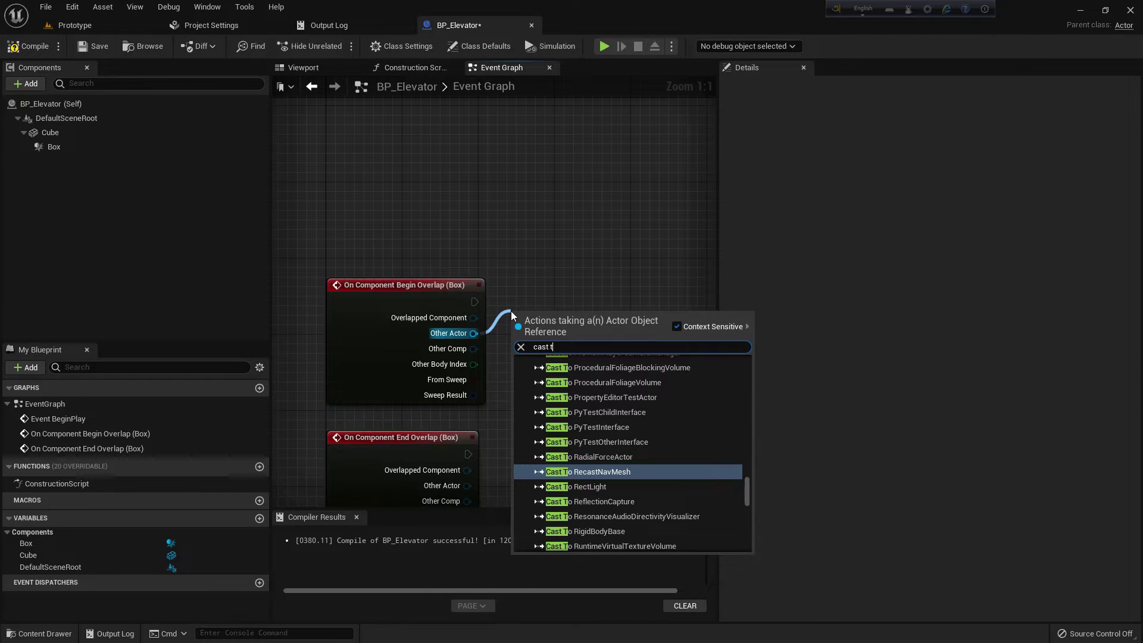
text( to gmd)
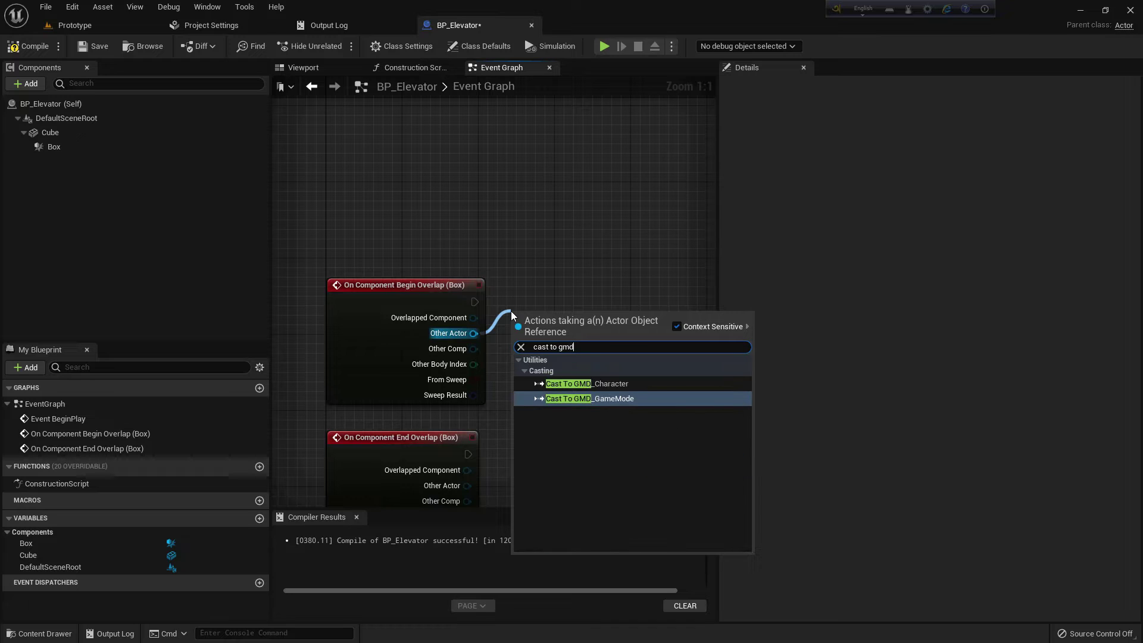
Step: Cast Other Actor to GMD_Character and add a 0.2-second Delay after the cast
key(Up)
key(Return)
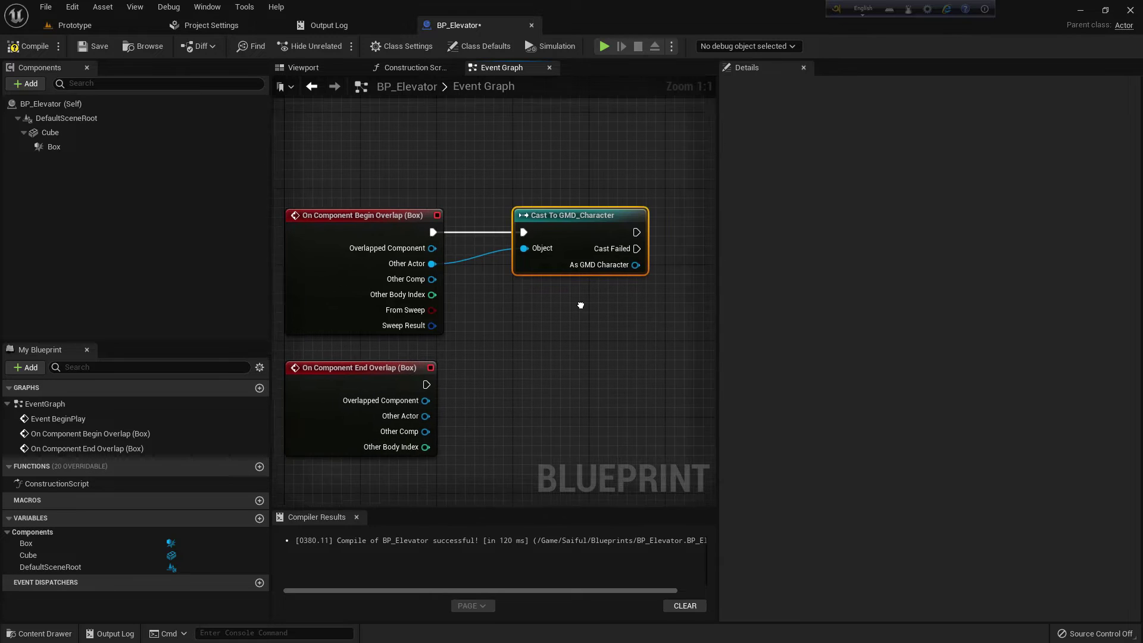
right_drag(622, 307, 579, 303)
click(536, 347)
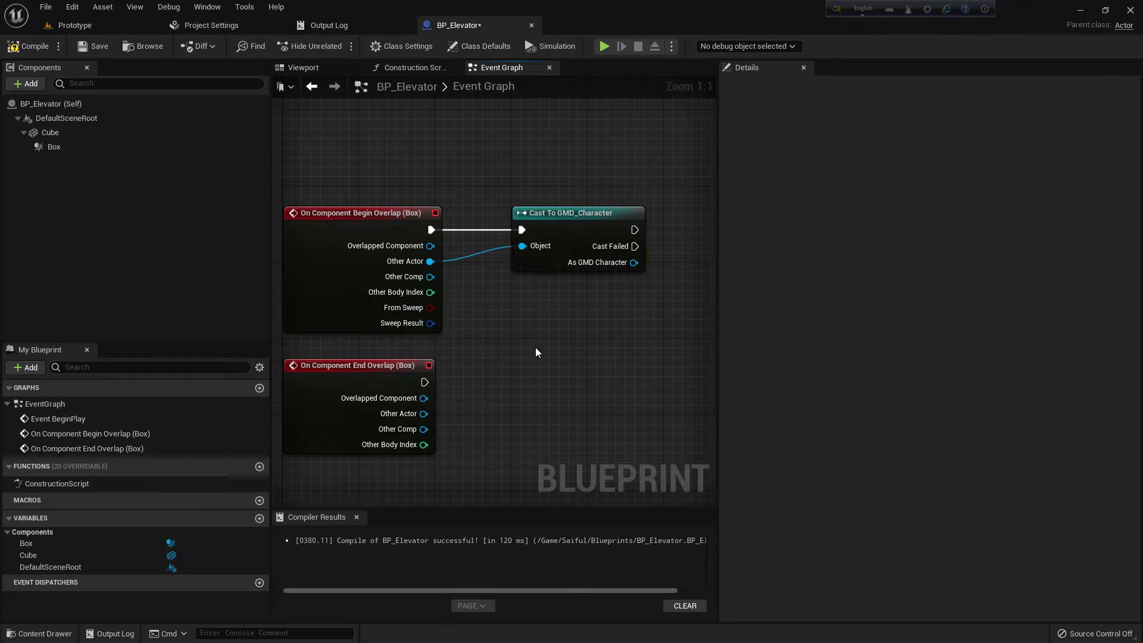
right_drag(535, 347, 478, 365)
click(619, 274)
mouse_move(560, 265)
mouse_down()
mouse_move(626, 297)
mouse_move(560, 269)
mouse_up()
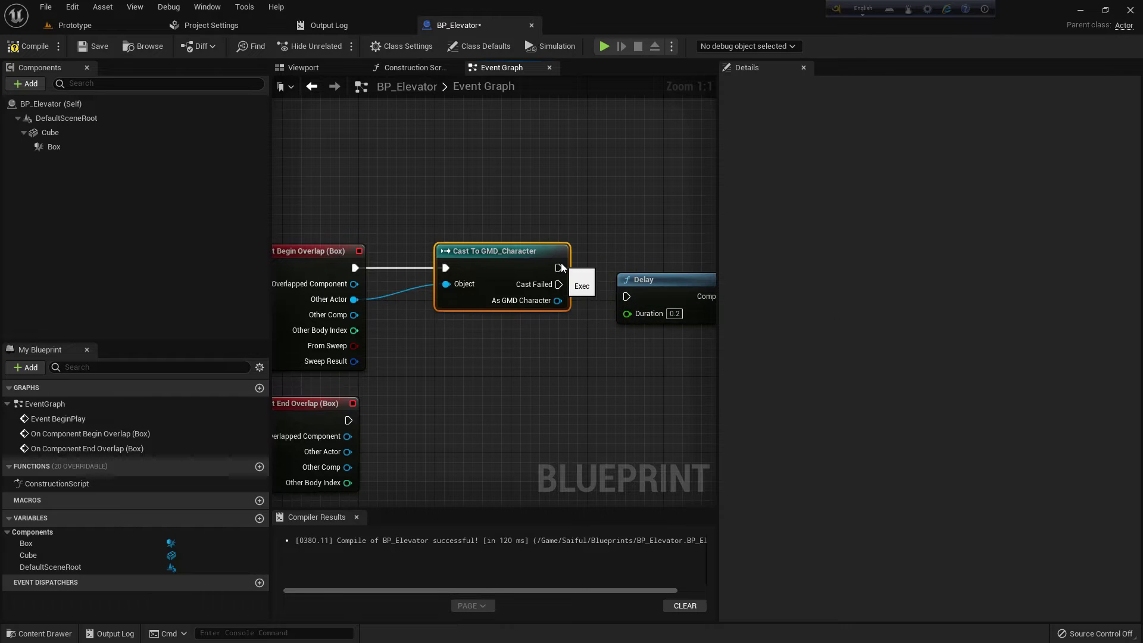
Step: Wire the cast's success output to the Delay, then feed Completed into a timeline named Elevator
right_drag(629, 250, 517, 232)
mouse_move(445, 249)
mouse_down()
mouse_move(513, 277)
mouse_move(565, 240)
mouse_up()
right_drag(648, 275, 594, 283)
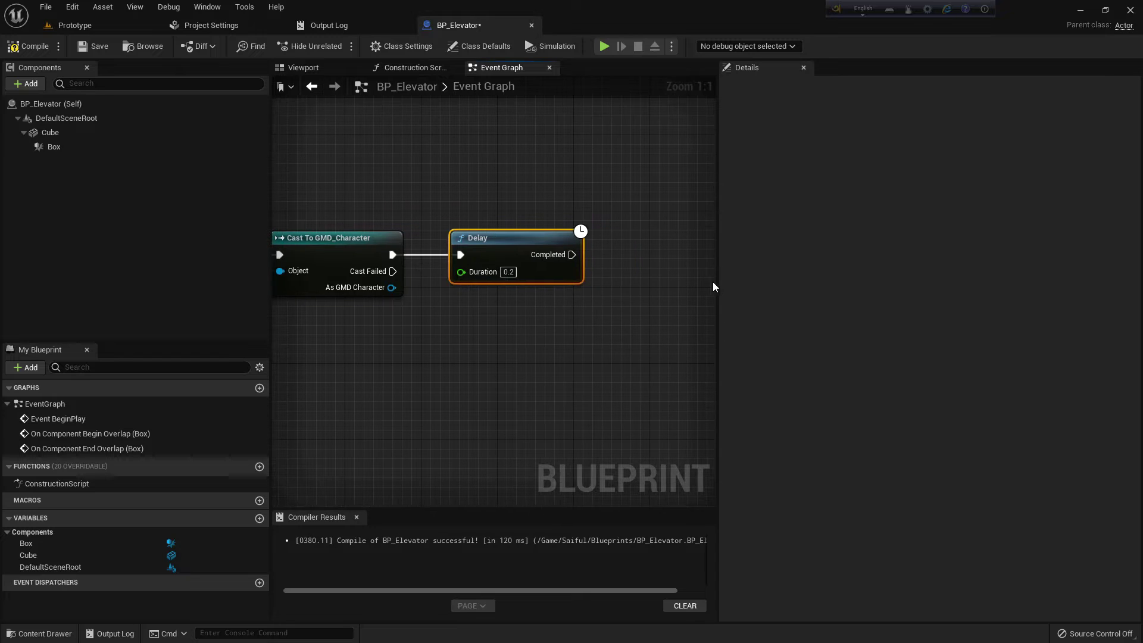
drag(716, 284, 864, 285)
right_drag(634, 278, 559, 274)
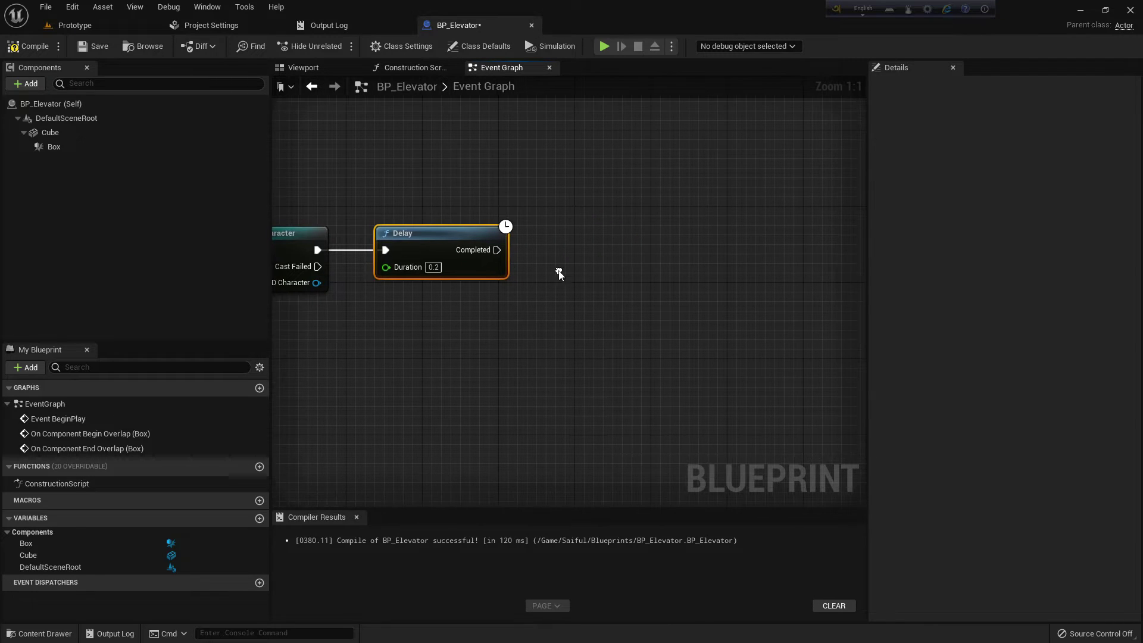
drag(498, 250, 607, 243)
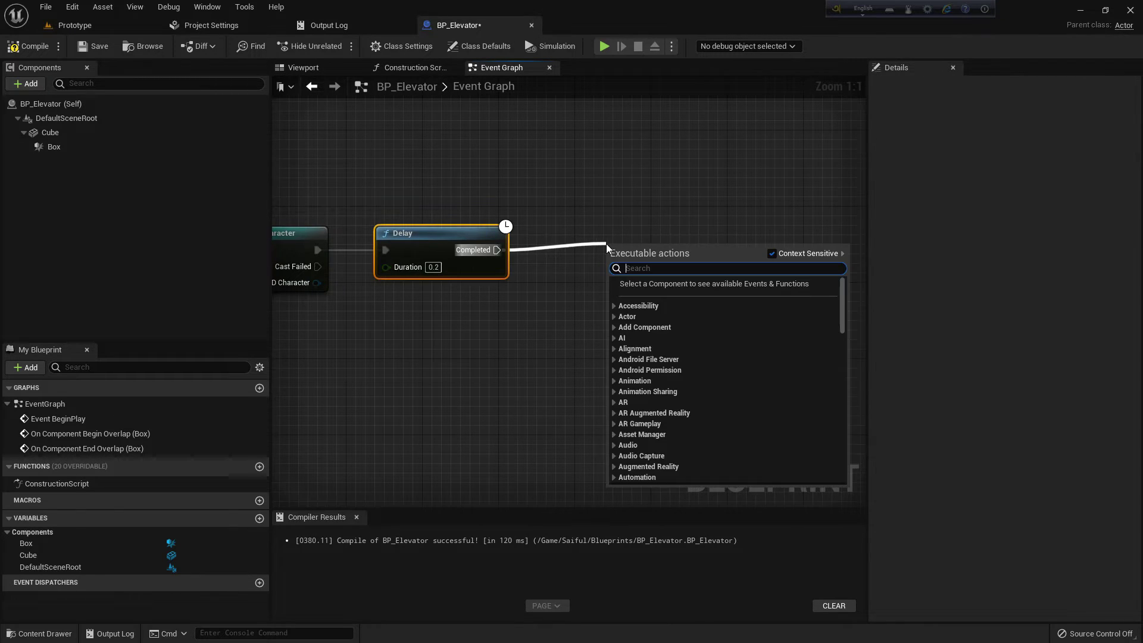
text(add timeline)
key(Return)
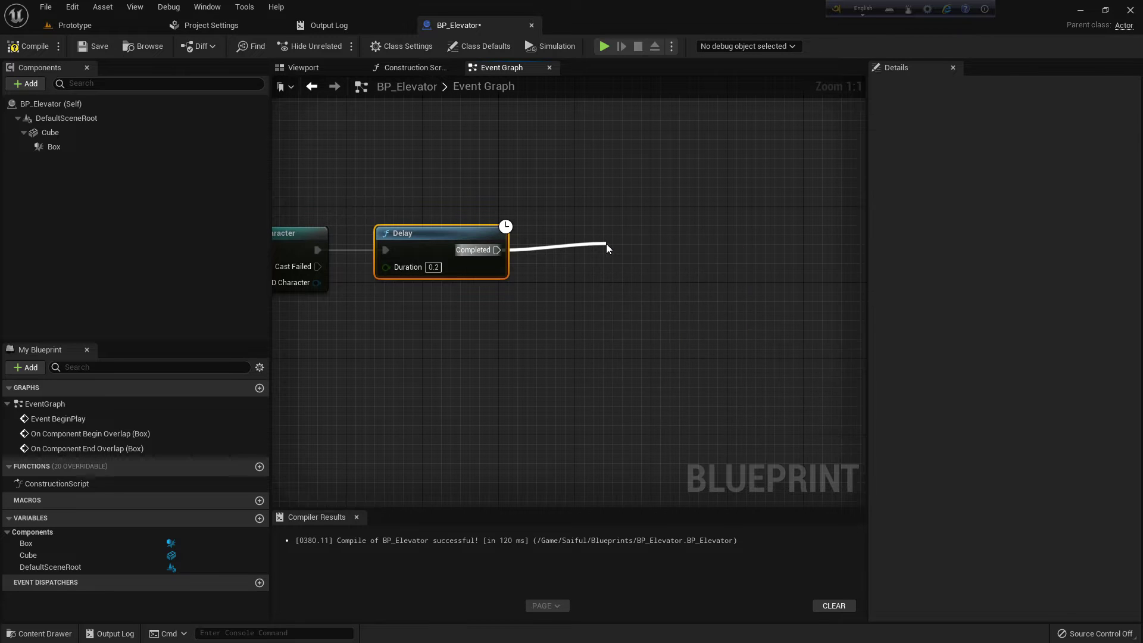
text(Elevator)
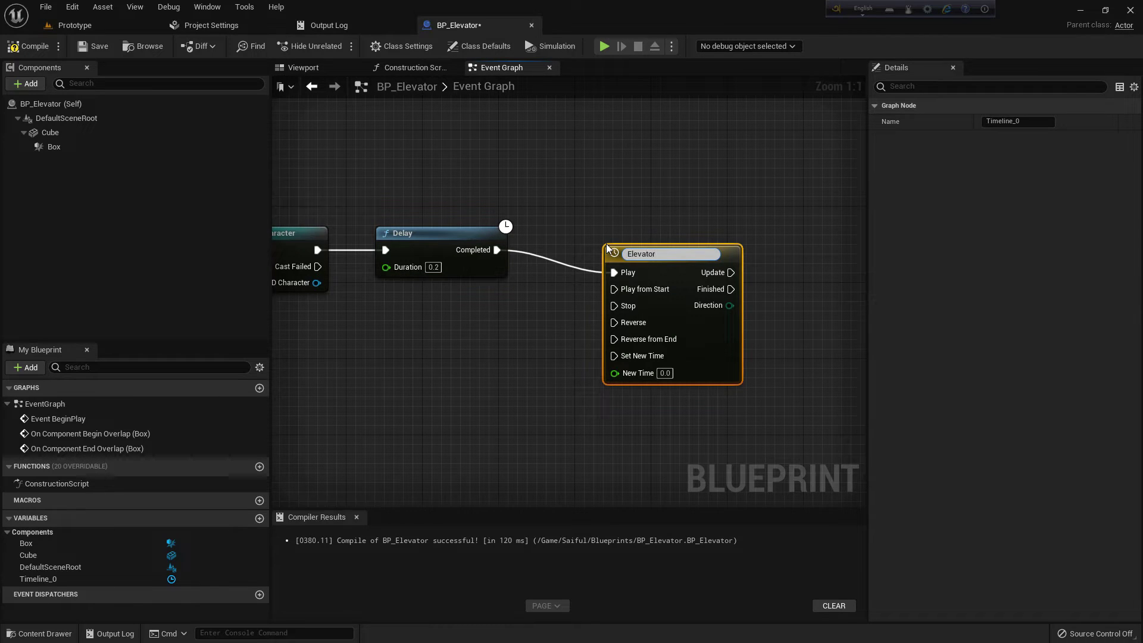
key(Return)
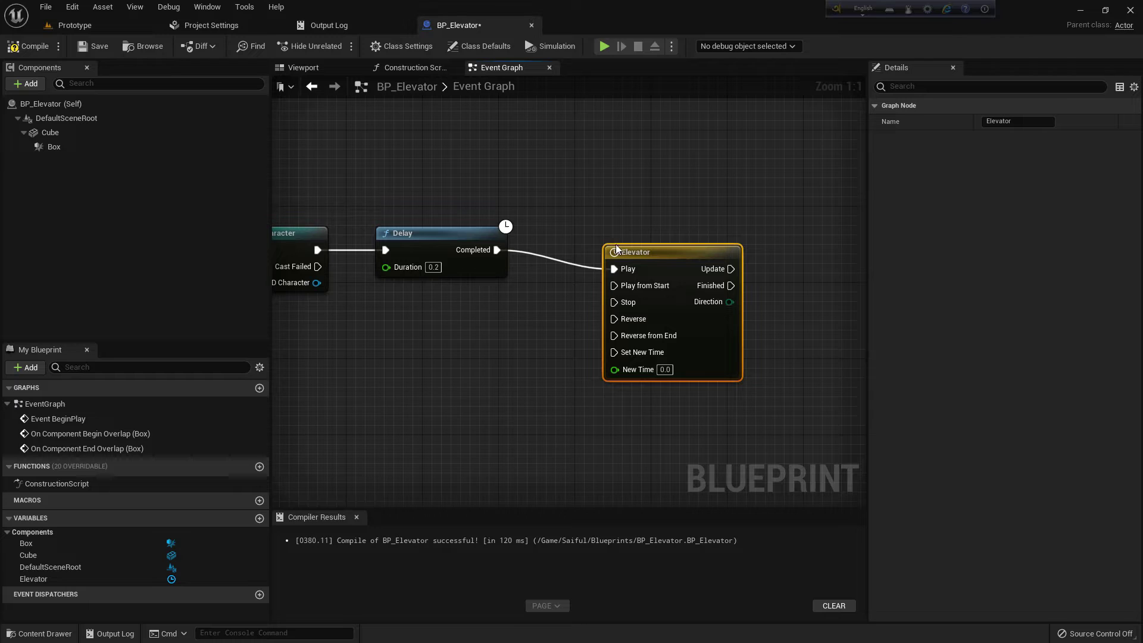
drag(647, 259, 618, 239)
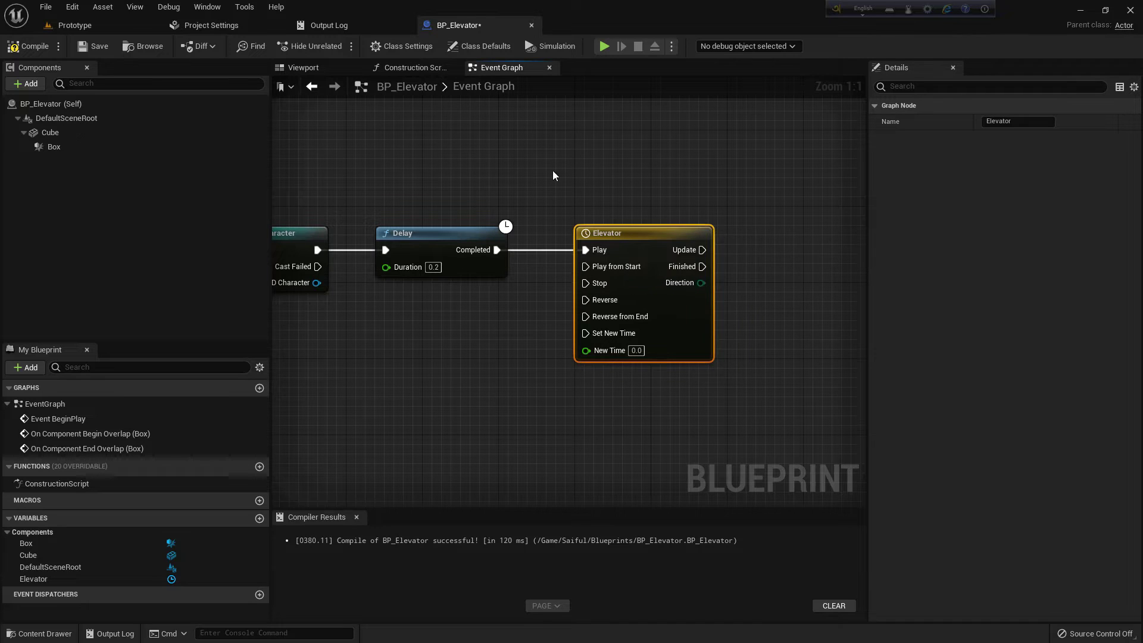
right_drag(553, 175, 519, 163)
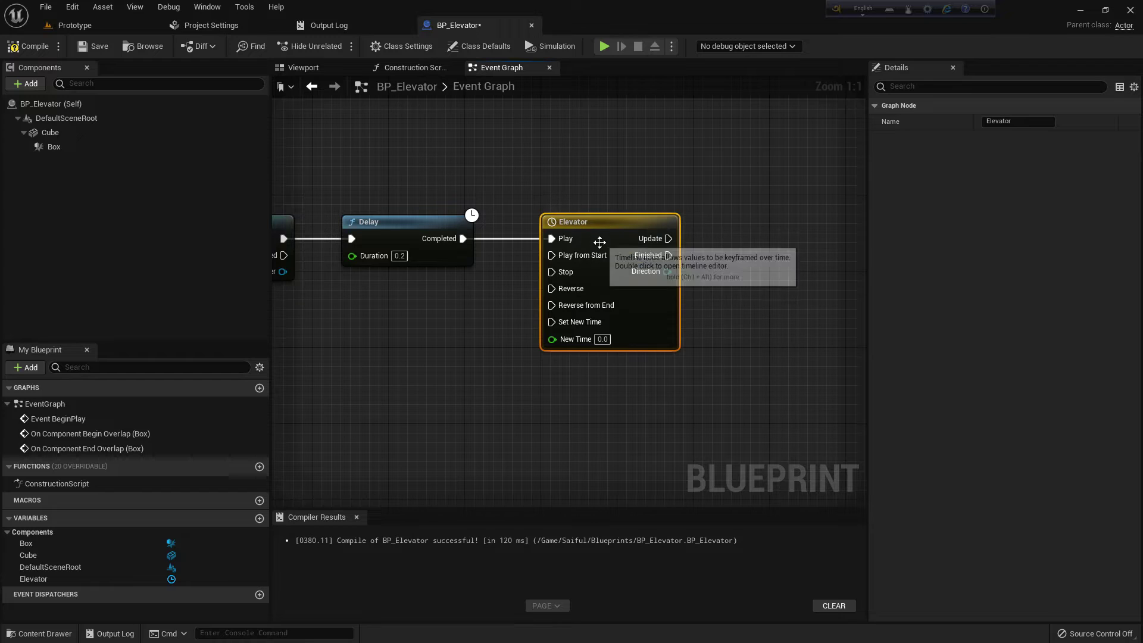
Step: Add a vector track to the Elevator timeline, compile, and return to the Prototype level
double_click(563, 224)
click(306, 104)
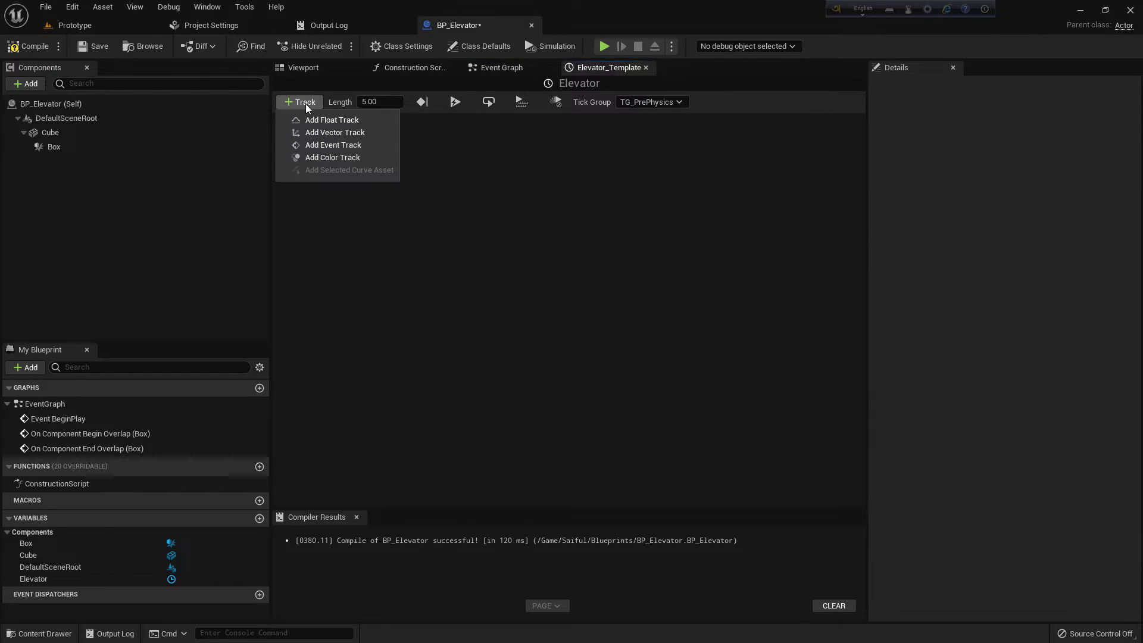
click(339, 134)
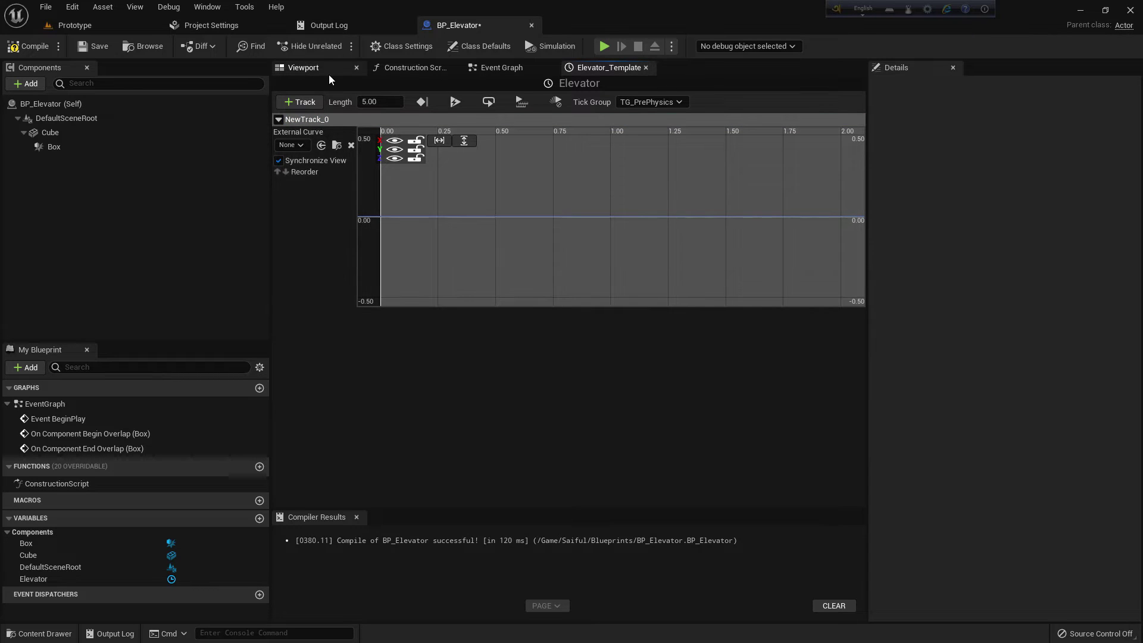
click(29, 48)
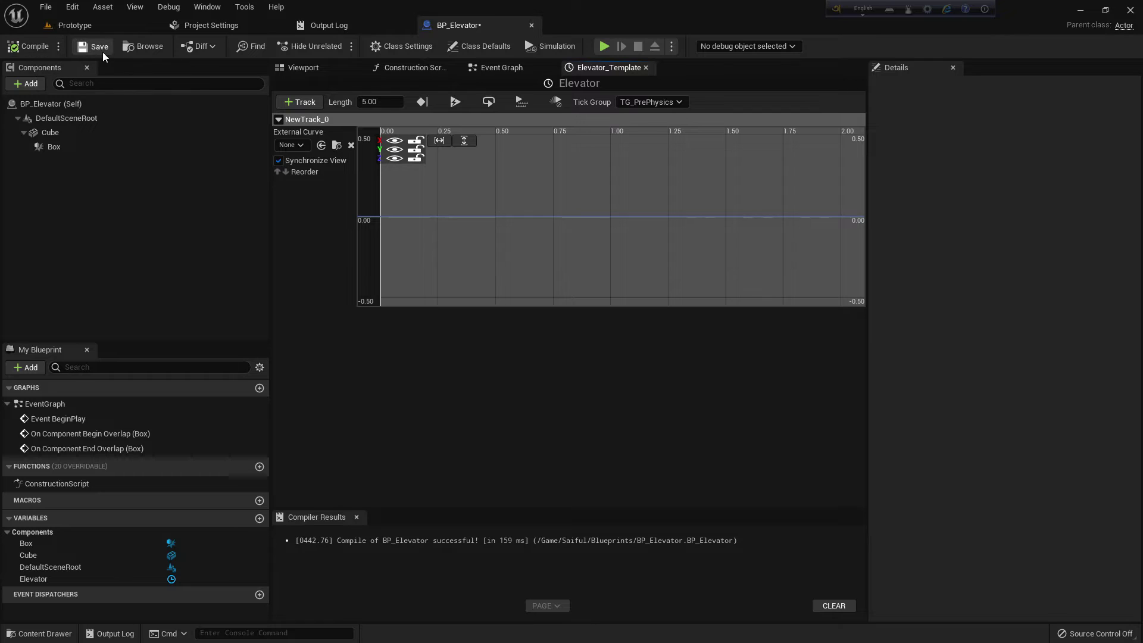
click(143, 47)
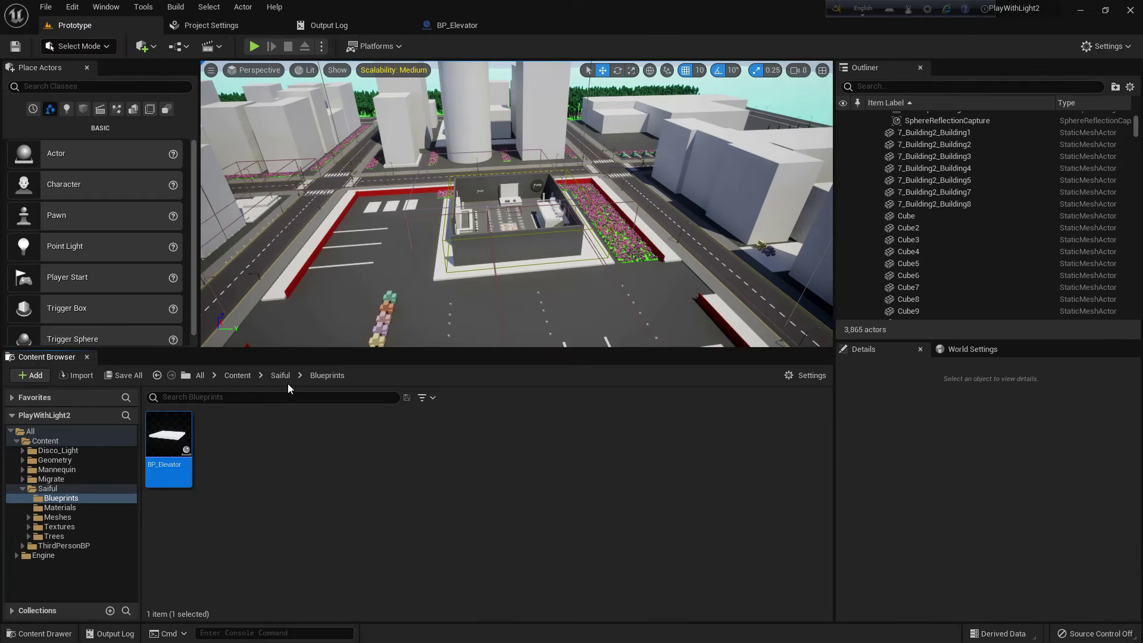
Step: Place a BP_Elevator platform in the level beside the tall pillar
right_drag(473, 233, 487, 234)
click(500, 232)
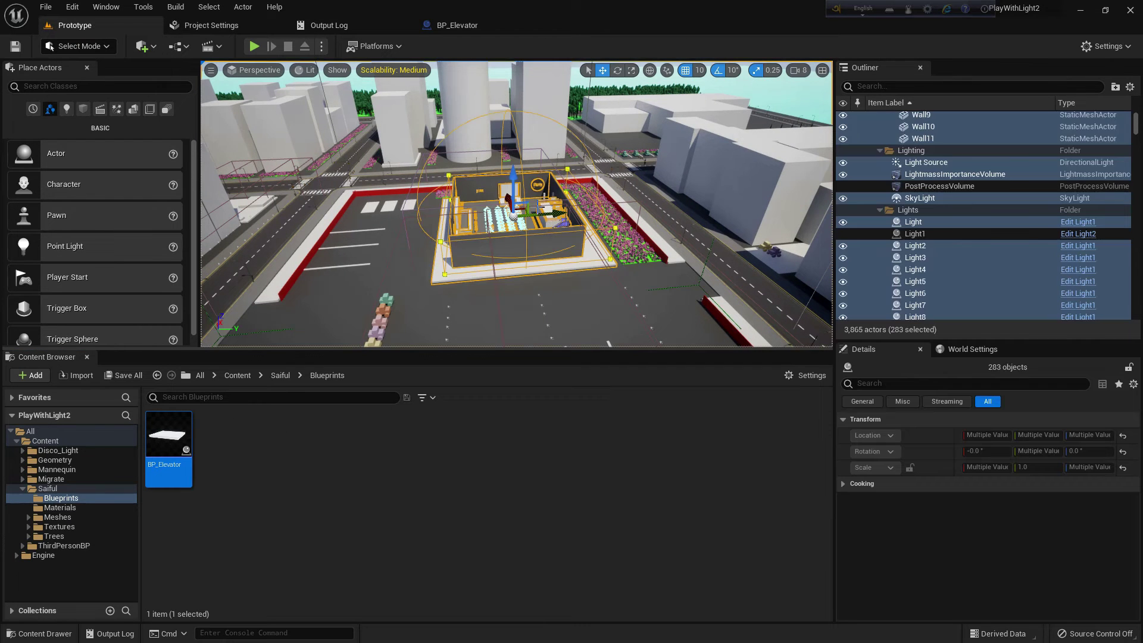
key(f)
right_drag(487, 234, 600, 165)
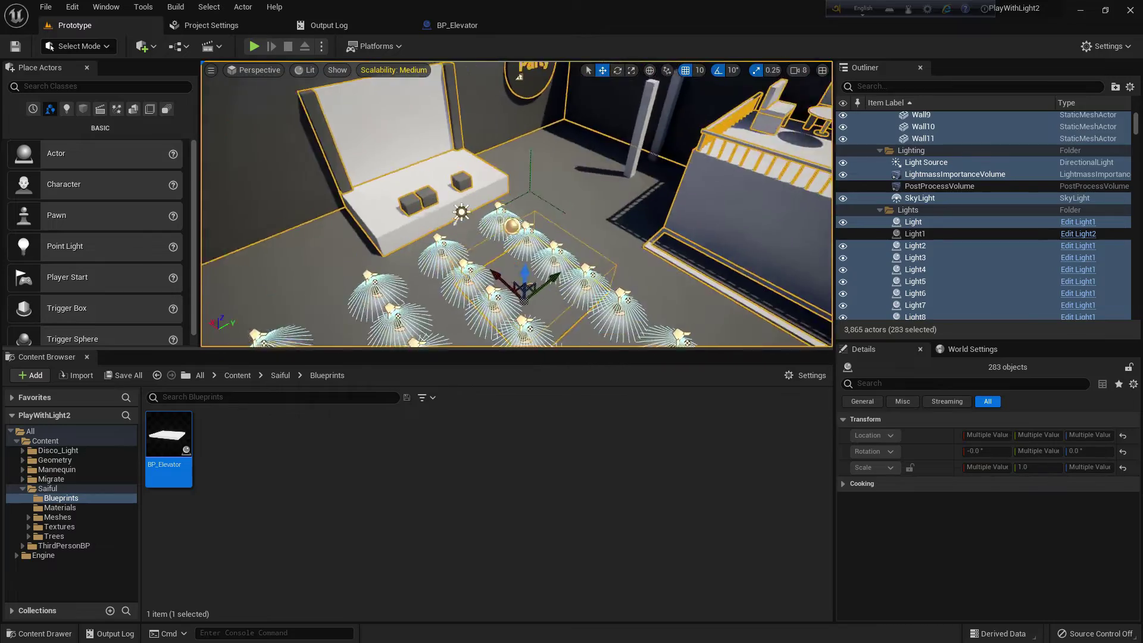
scroll(600, 165, up, 5)
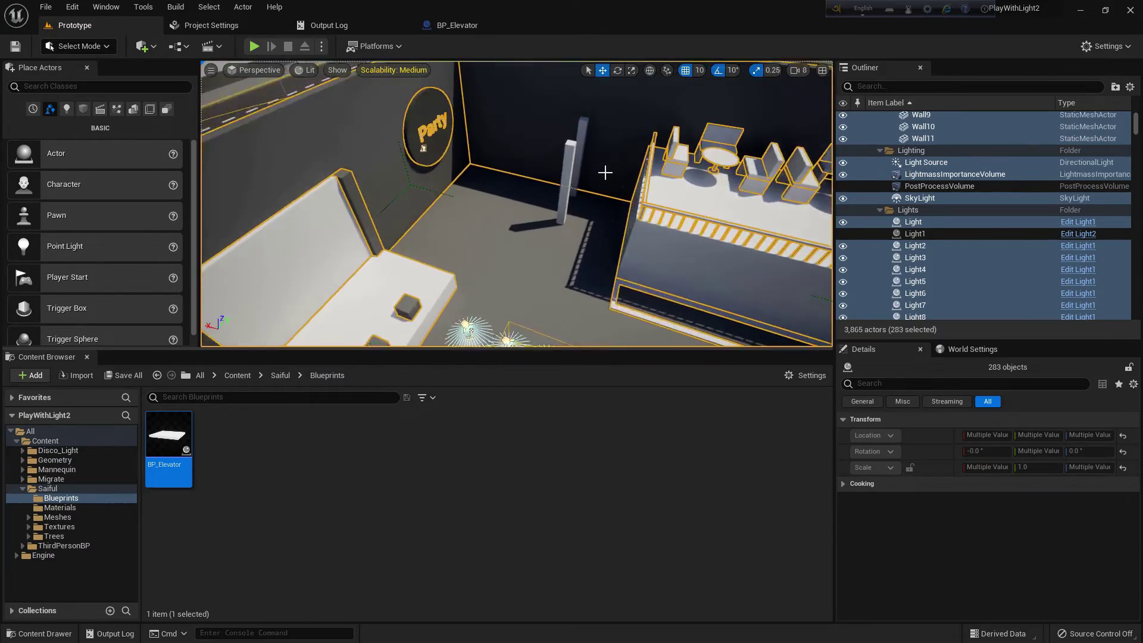
click(604, 170)
key(f)
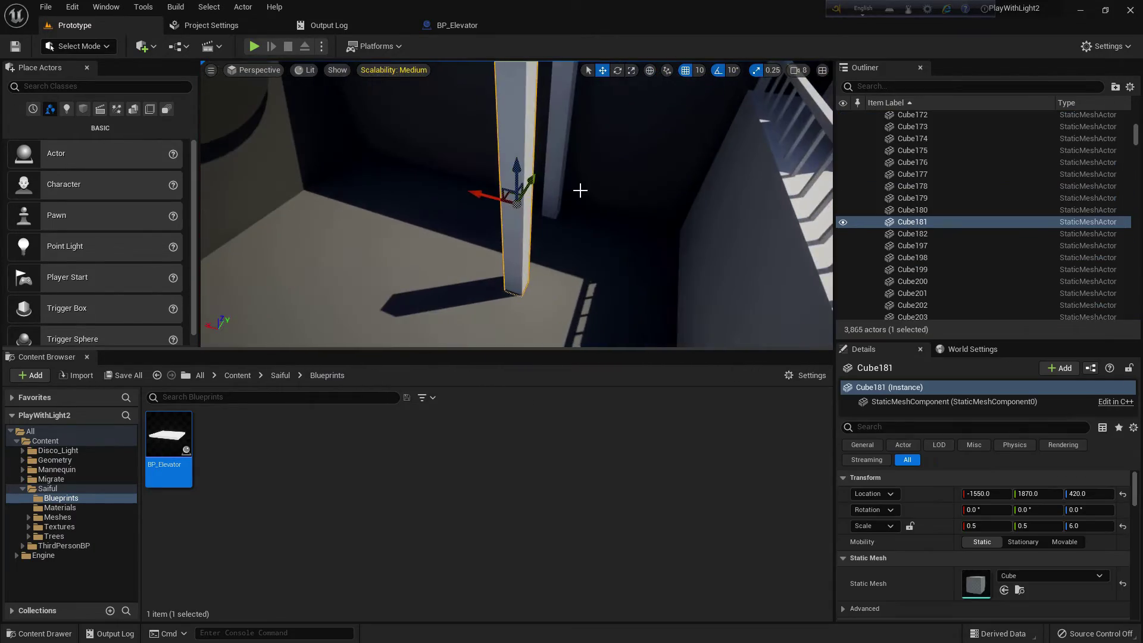
drag(257, 412, 566, 247)
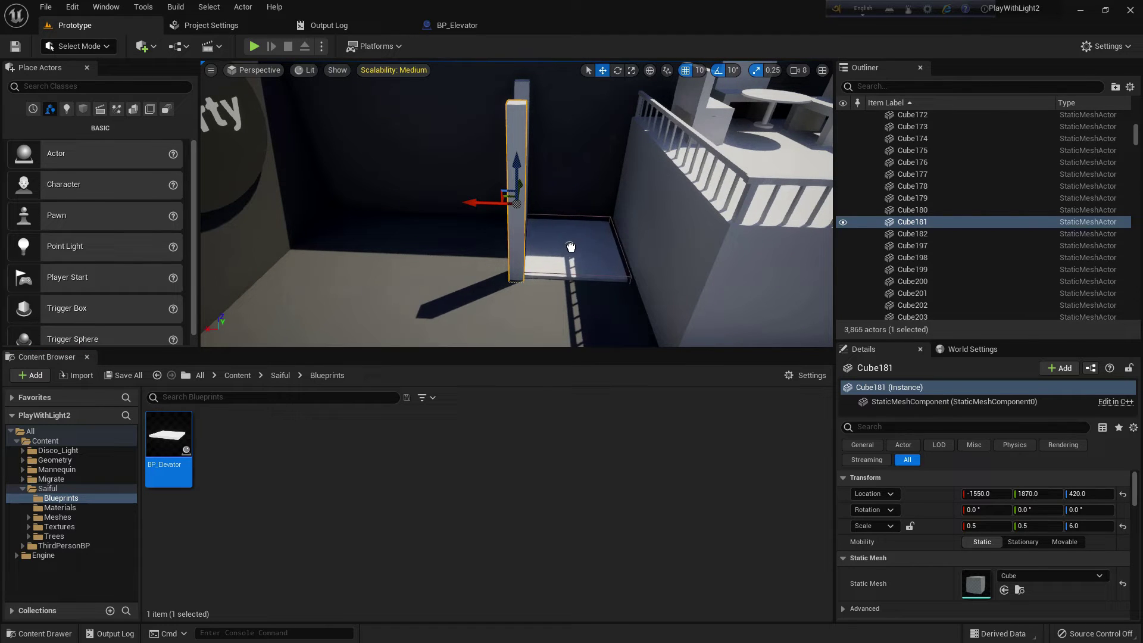
drag(570, 247, 555, 254)
Step: Test-raise the platform to height 660, undo back to 130, and reopen BP_Elevator
key(f)
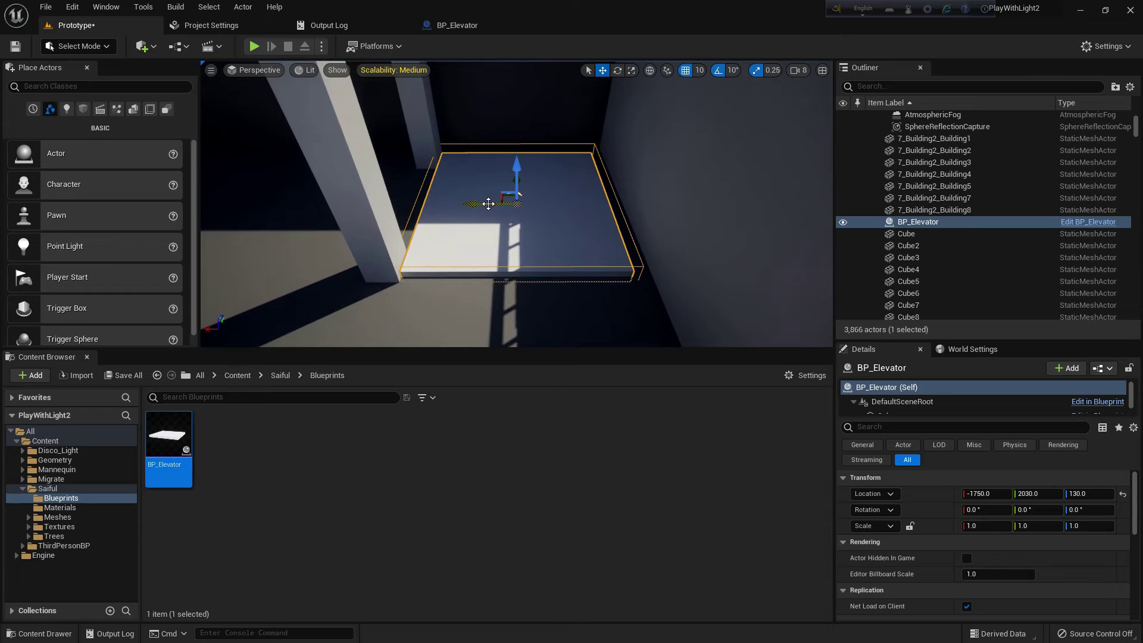
mouse_move(495, 204)
alt+mouse_down()
mouse_move(536, 214)
mouse_move(536, 259)
alt+mouse_up()
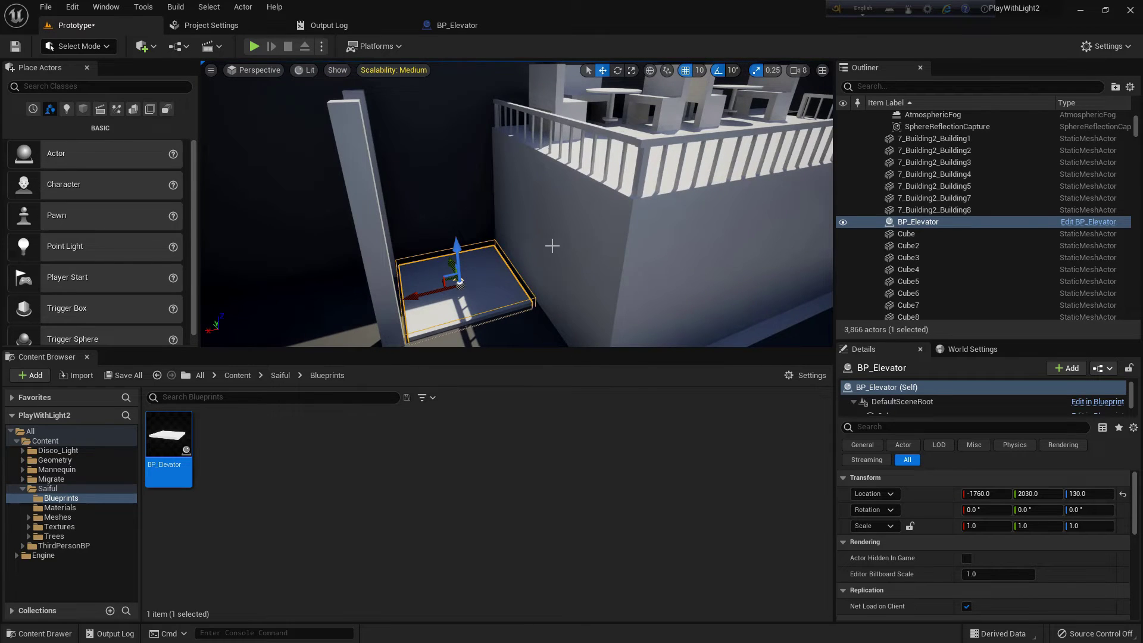
drag(457, 247, 444, 113)
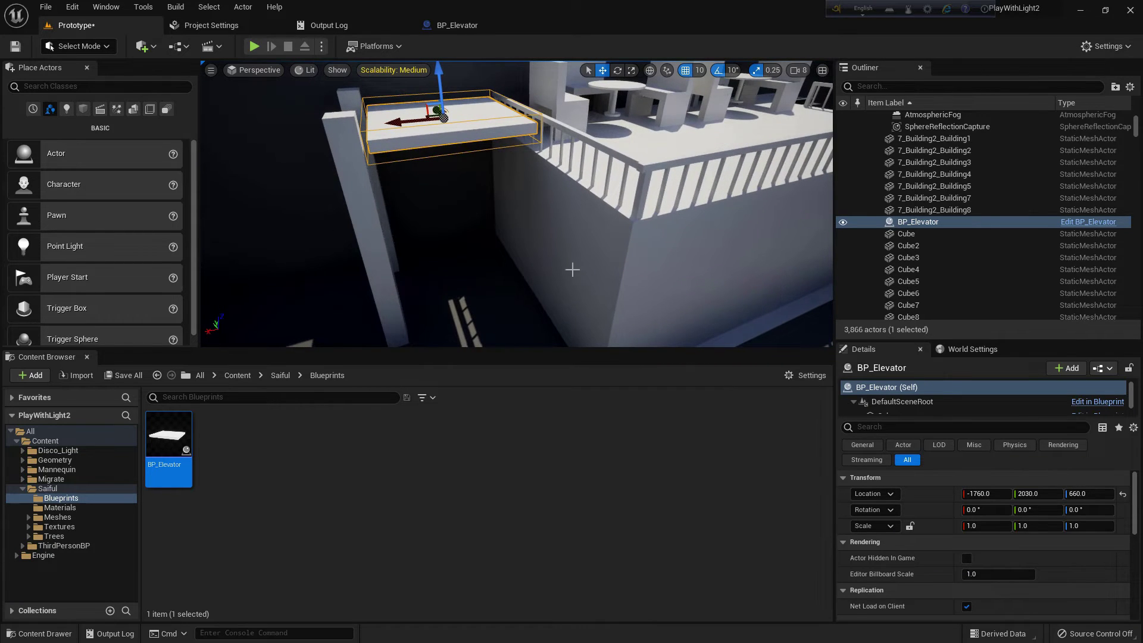
right_drag(571, 269, 526, 269)
key(ctrl+z)
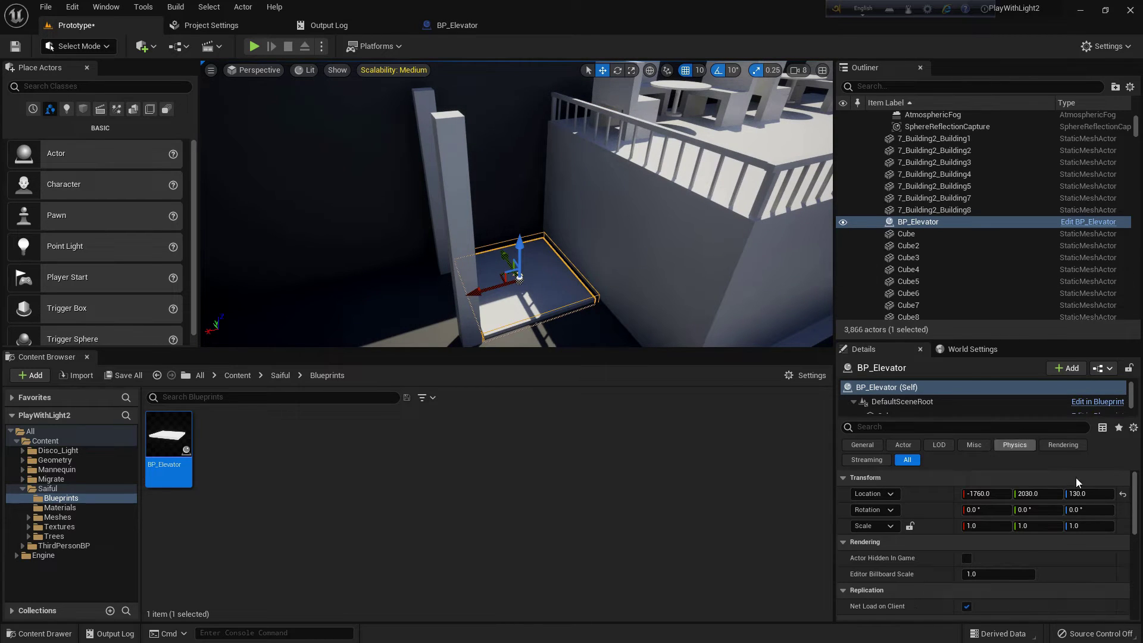
click(460, 30)
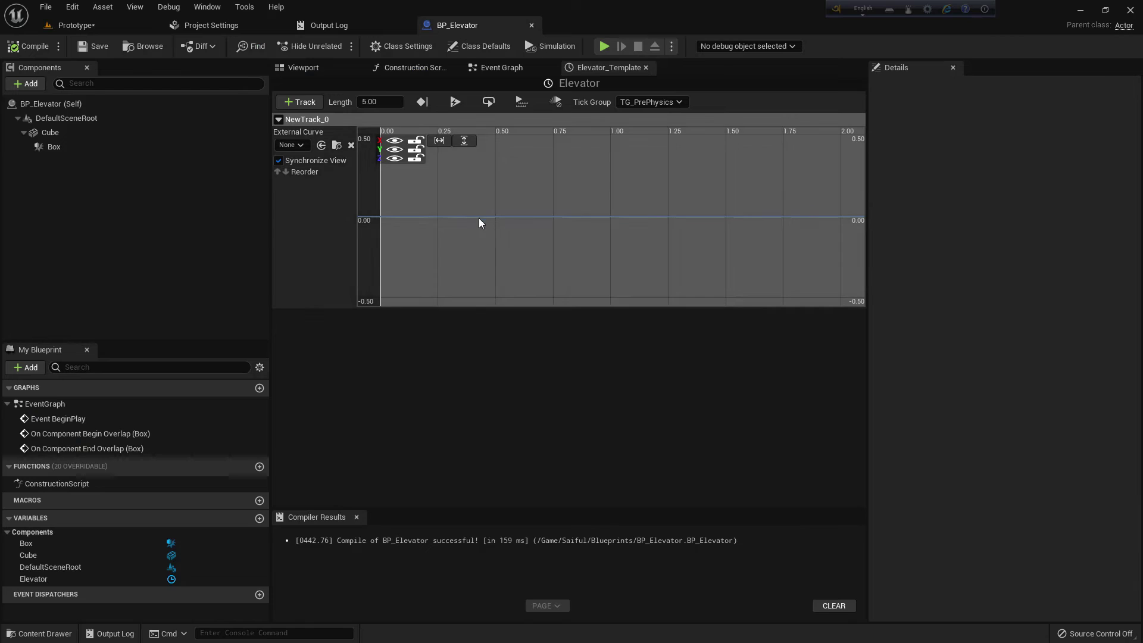
Step: Hide the X/Y curves, add keys (0,0) and (1,500), and set timeline length 1.00
click(399, 143)
shift+click(391, 217)
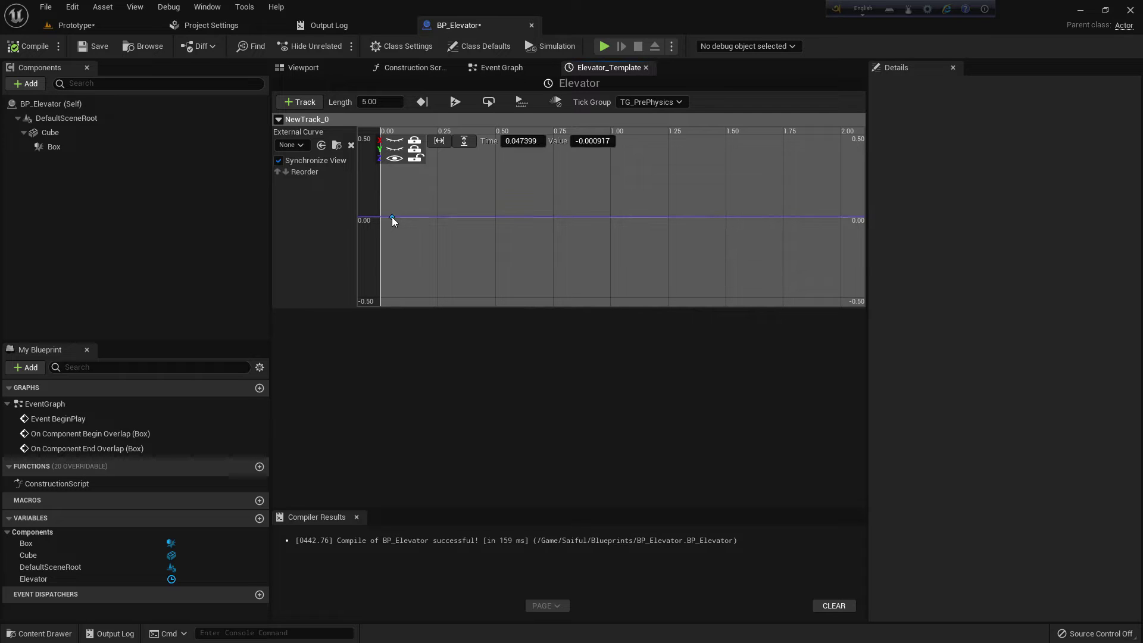
shift+click(512, 217)
click(591, 140)
key(Return)
click(591, 141)
text(500)
key(Return)
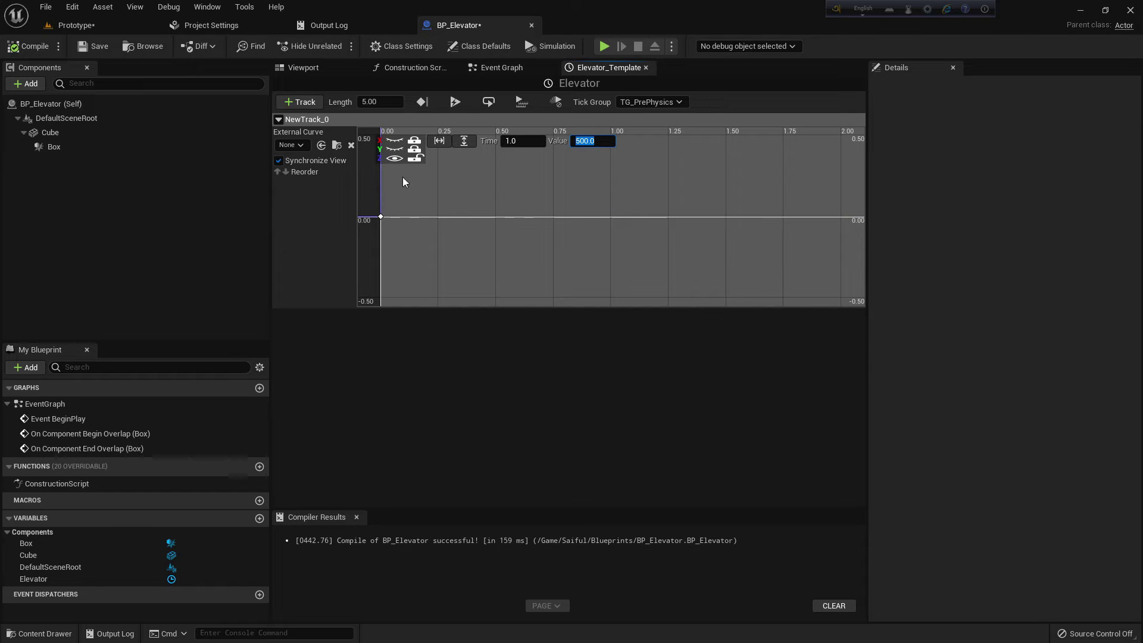
click(439, 141)
click(373, 104)
text(1)
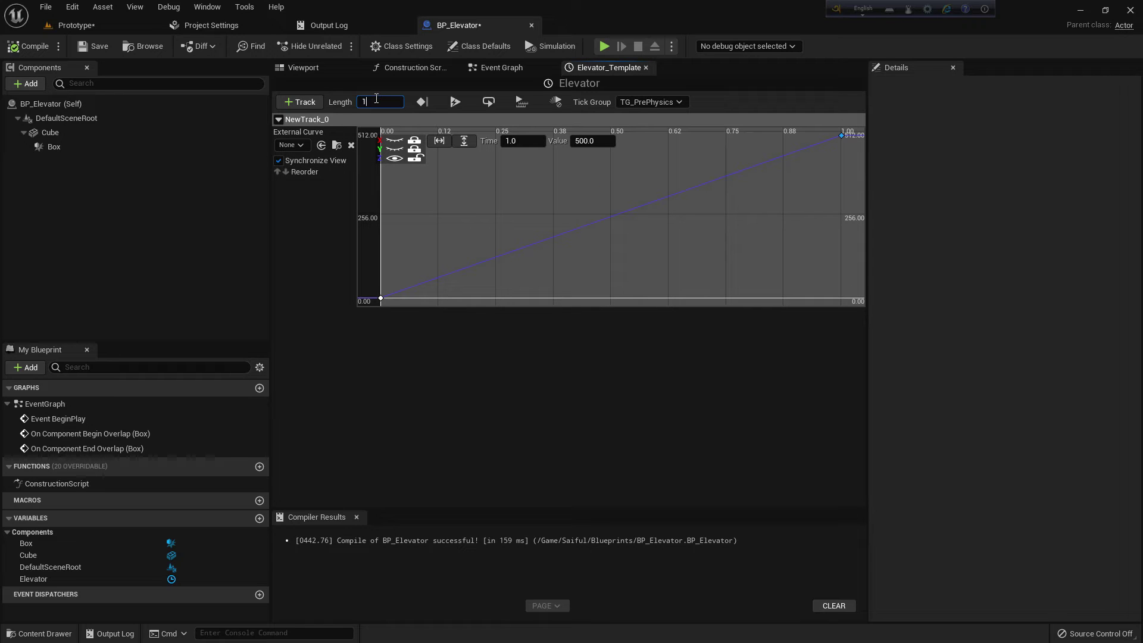
key(Return)
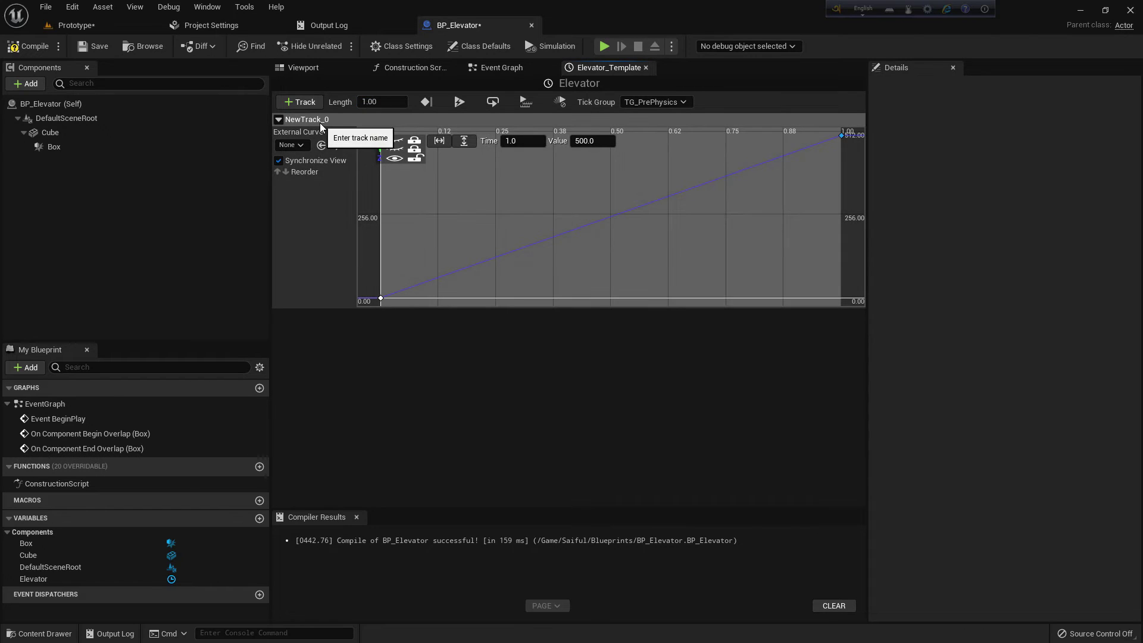
Step: Rename the timeline track to Elevator and save the blueprint
double_click(320, 123)
text(Elevator)
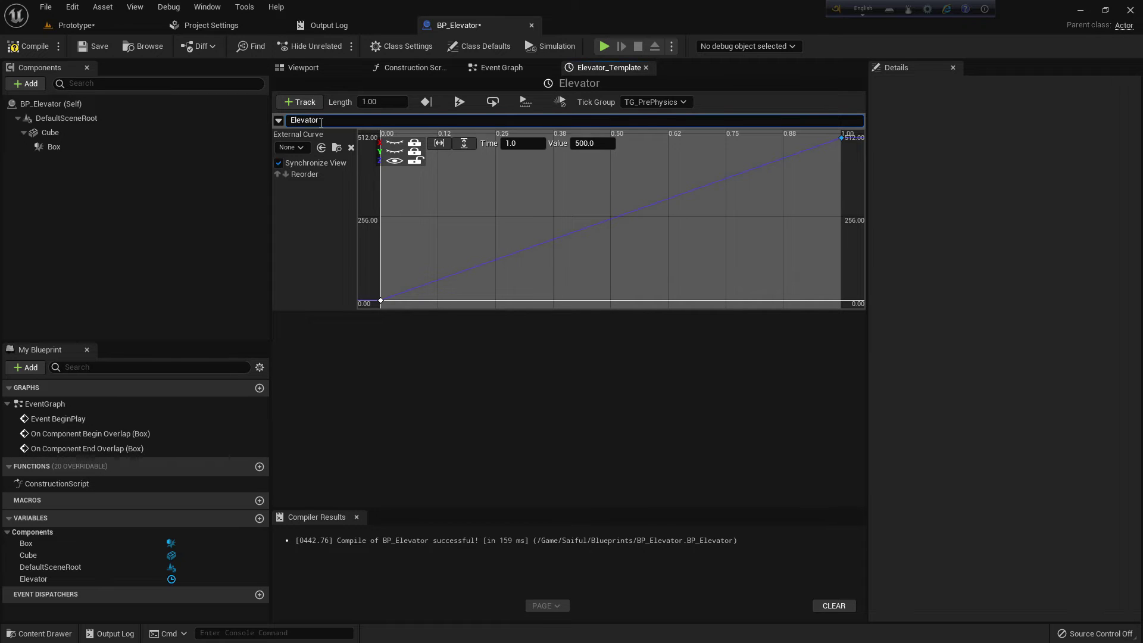
key(Return)
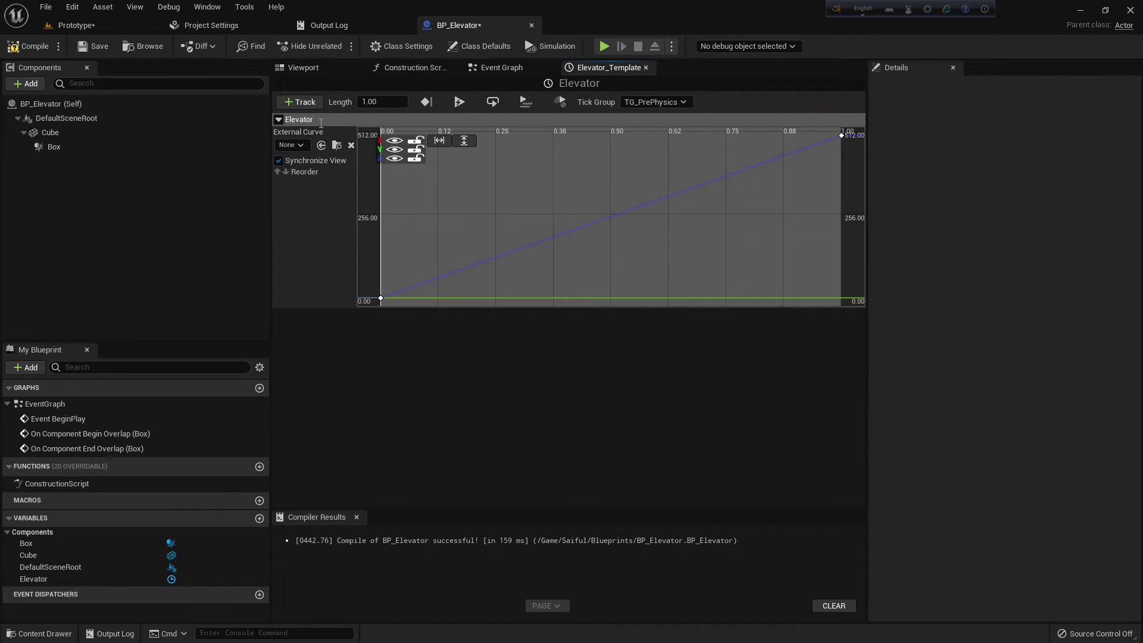
click(93, 46)
Step: Set both curve keys to Auto interpolation, then compile and save BP_Elevator
click(381, 298)
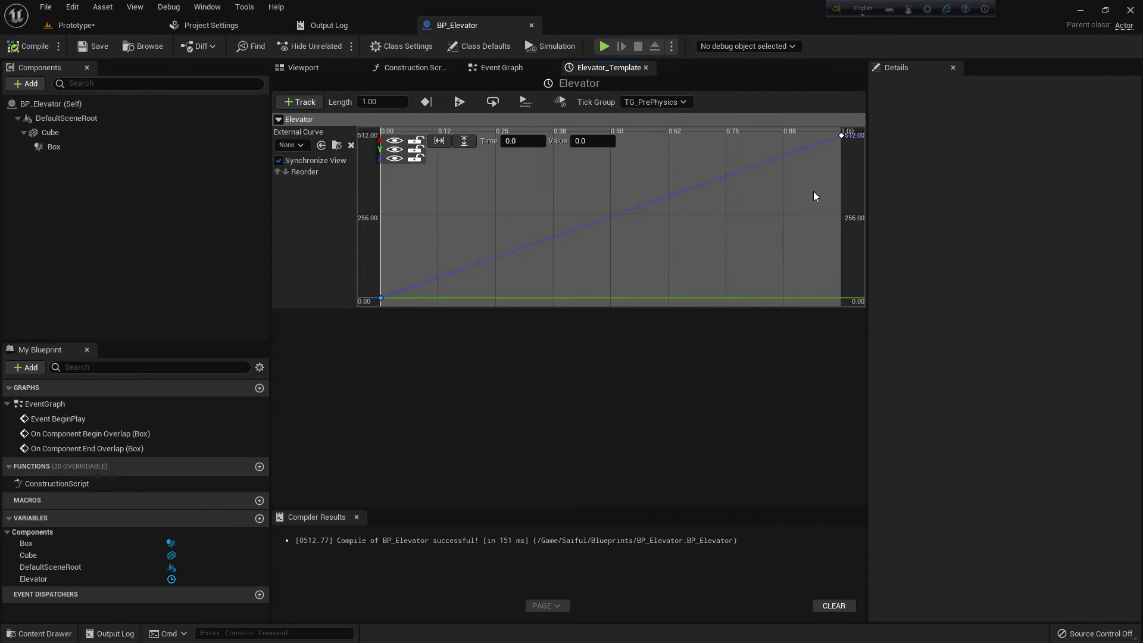
ctrl+click(840, 137)
right_click(840, 136)
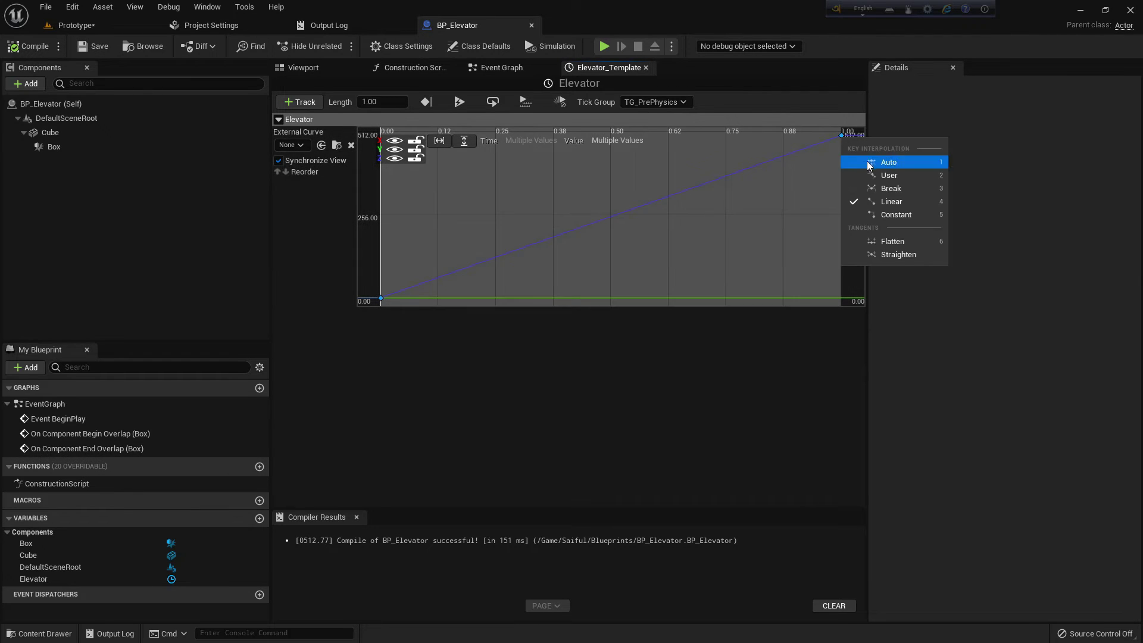
click(854, 163)
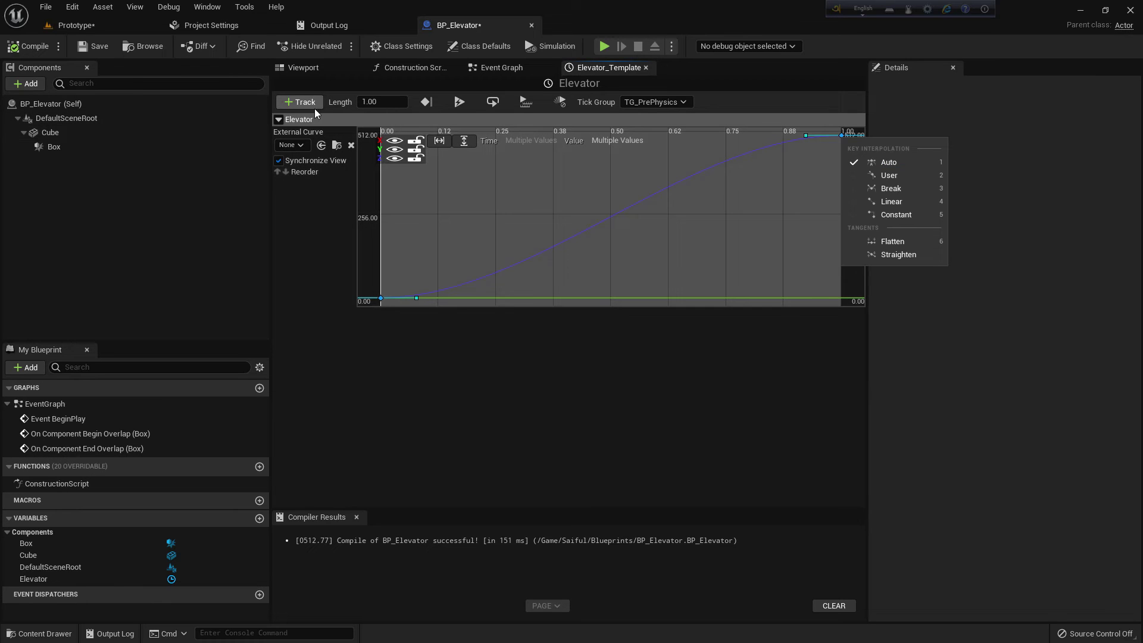
click(29, 46)
click(98, 46)
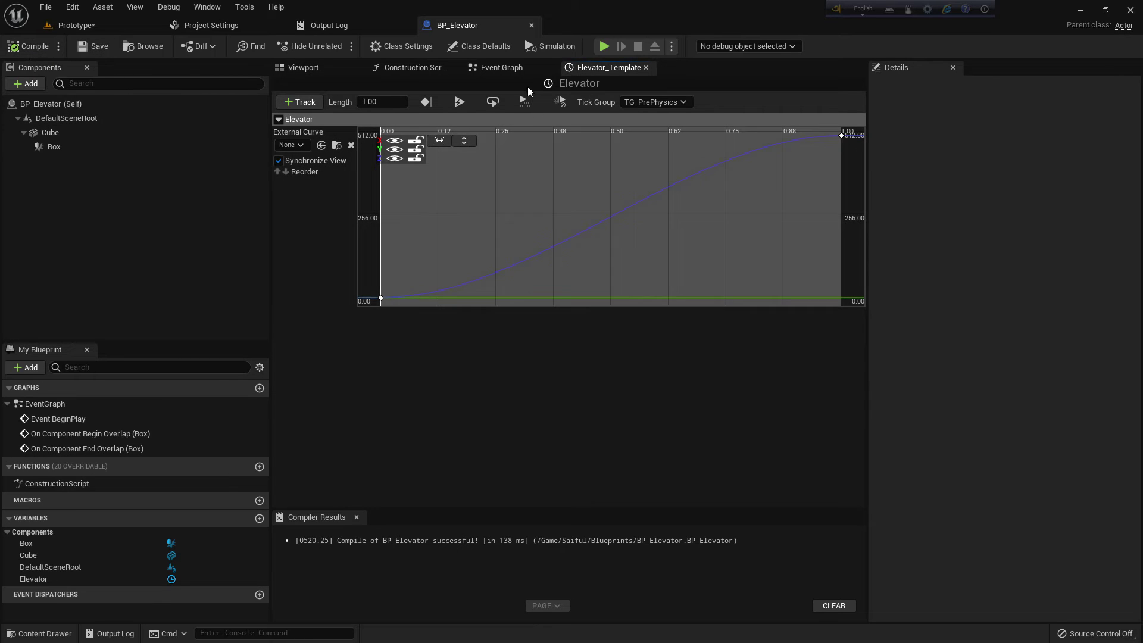
click(505, 67)
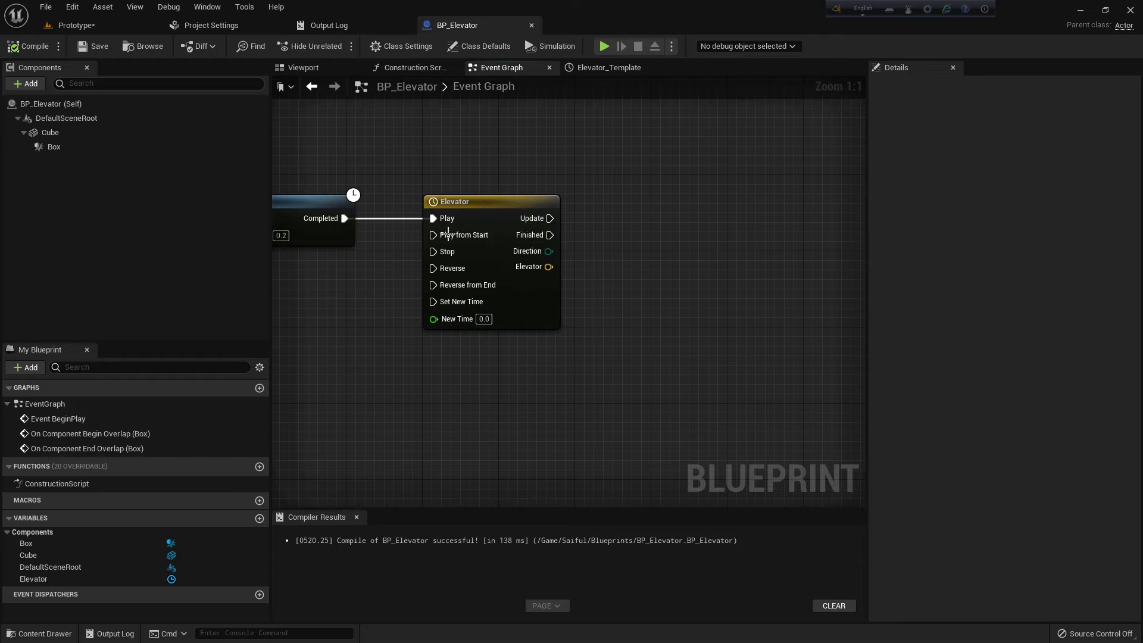
Step: Add Set Relative Location (Cube) from Update and feed the Elevator output into New Location
right_drag(567, 254, 545, 260)
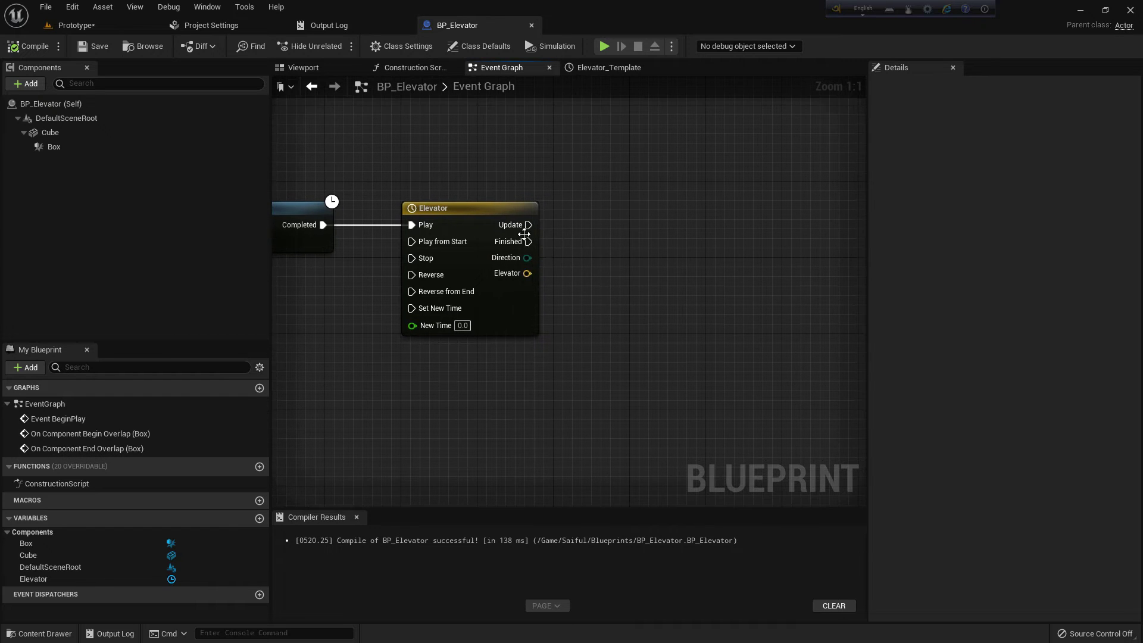
drag(528, 224, 617, 228)
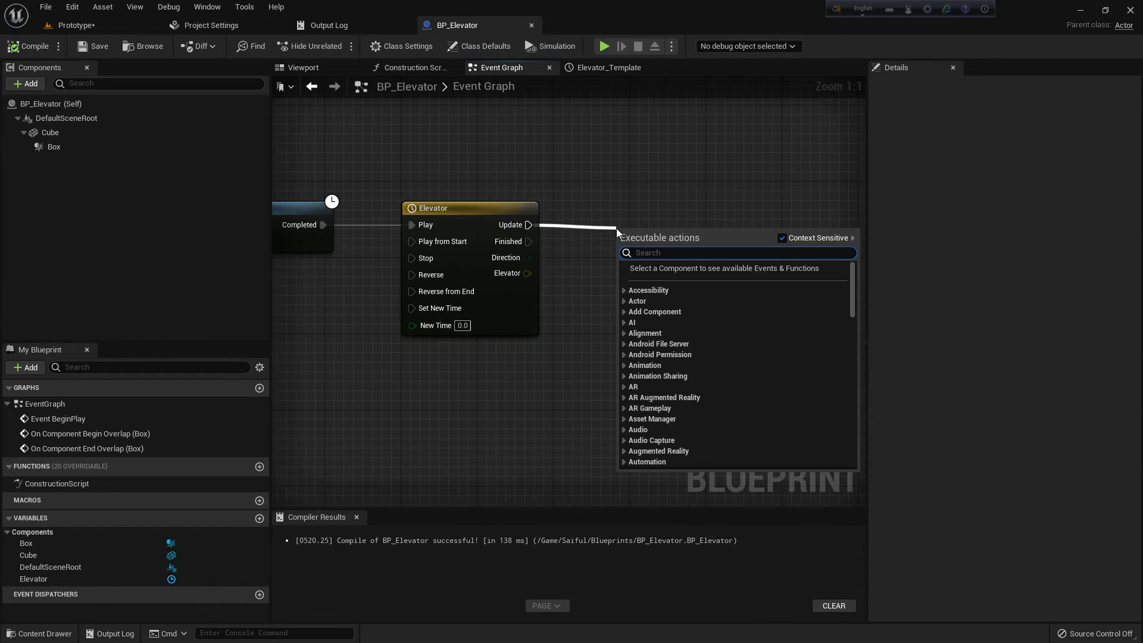
text(set re)
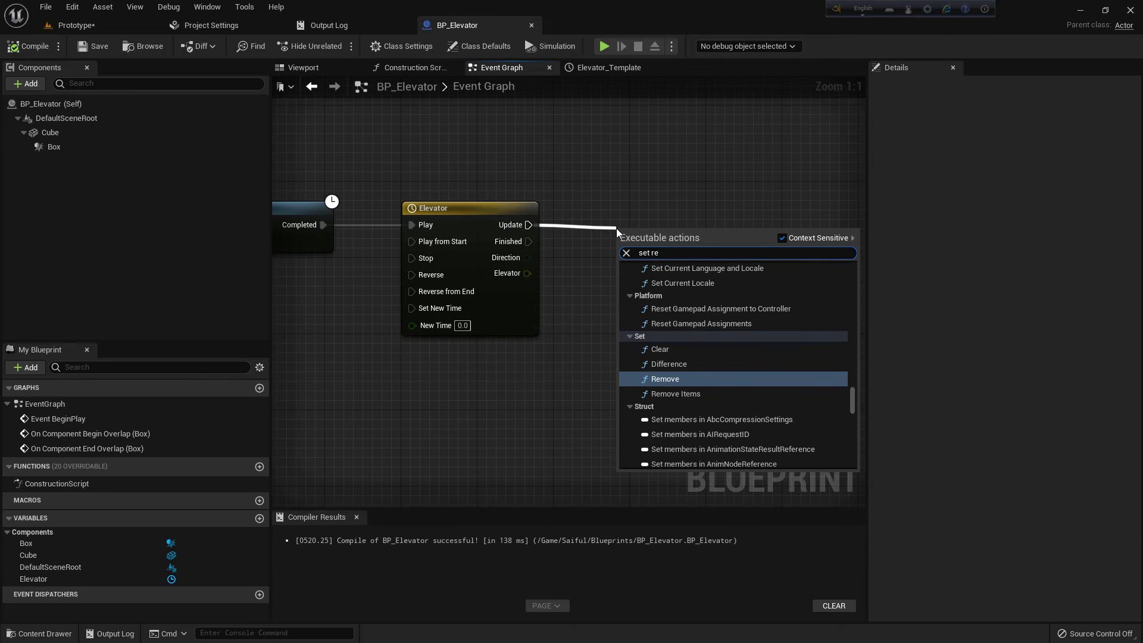
text(lative l)
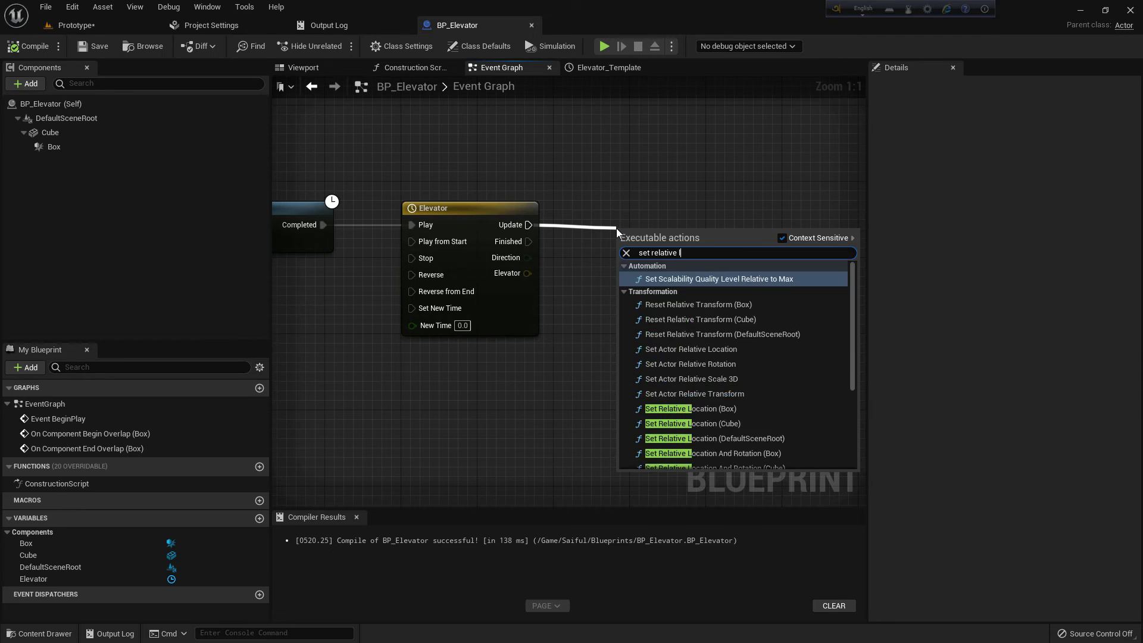
text(oca)
key(Down)
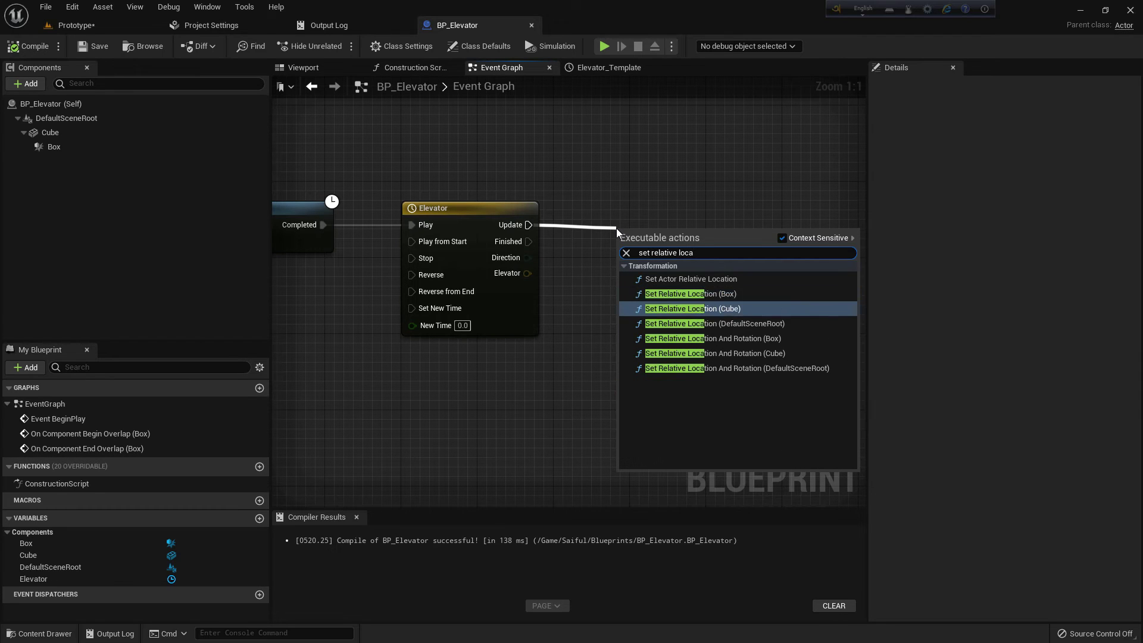
key(Return)
drag(680, 233, 679, 204)
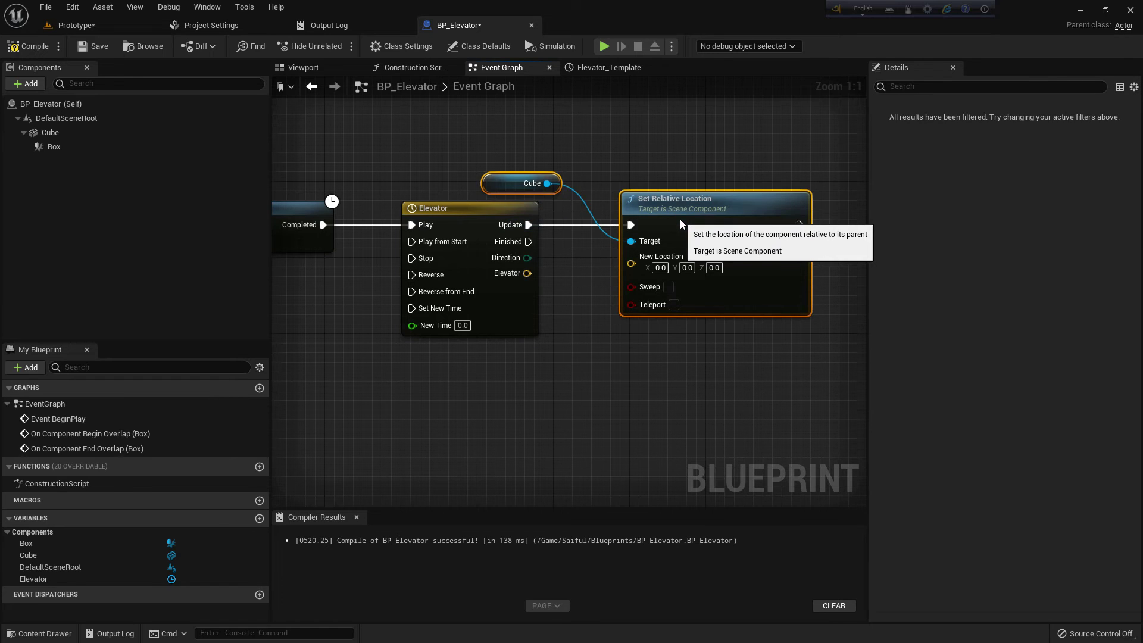
click(555, 273)
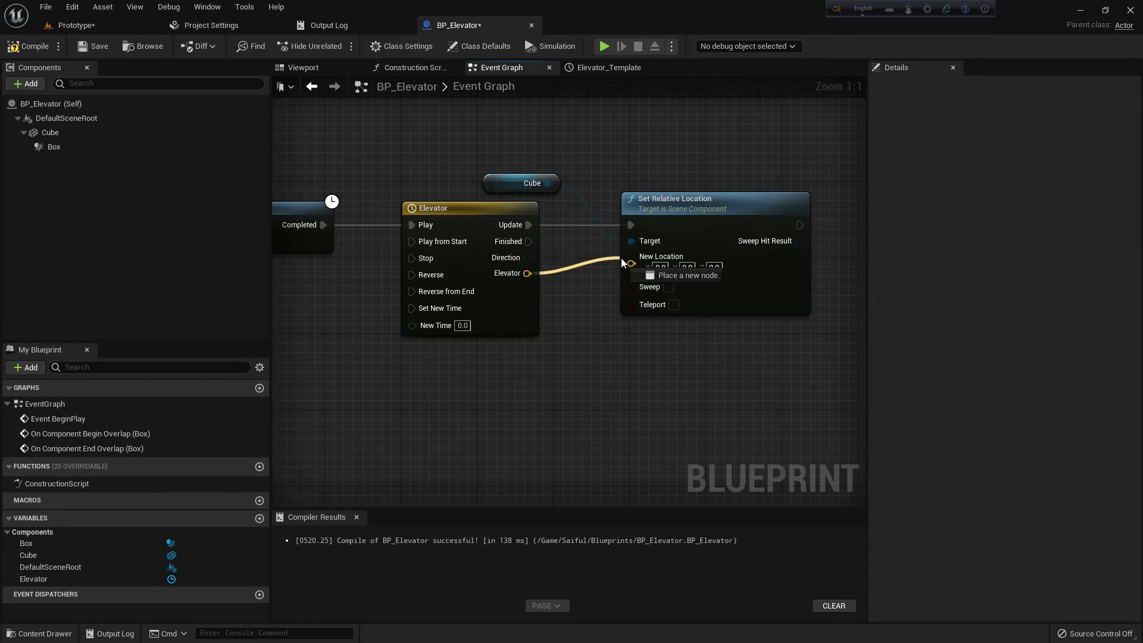
drag(528, 274, 630, 264)
scroll(634, 276, down, 3)
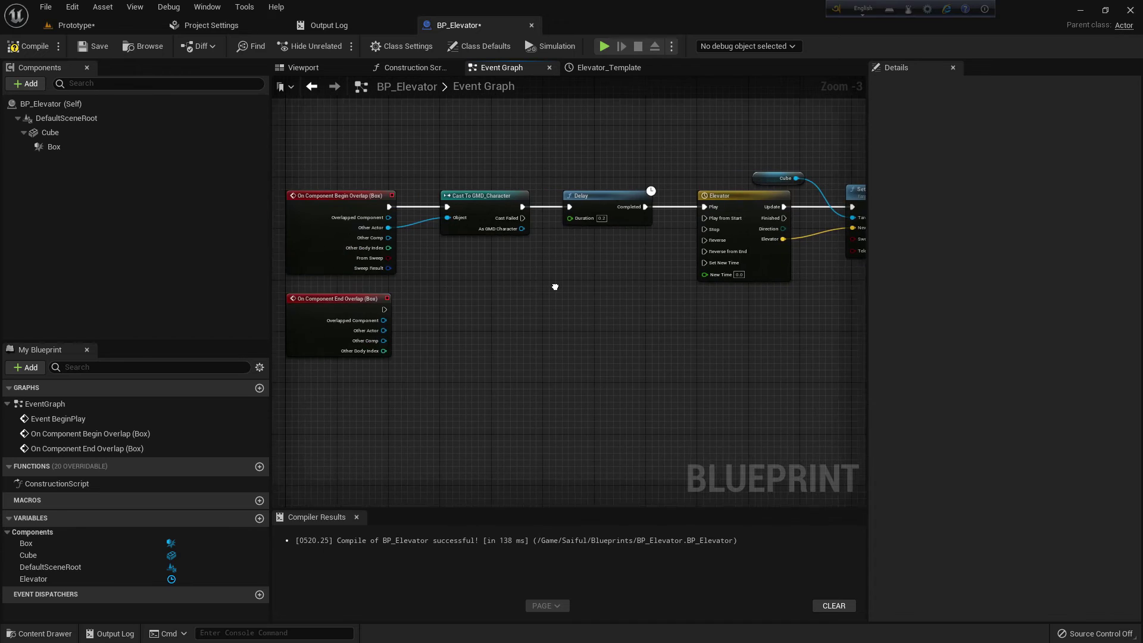
right_drag(575, 287, 460, 283)
Step: Duplicate the Cast and Delay nodes and wire End Overlap and Other Actor into the copy
drag(496, 297, 403, 187)
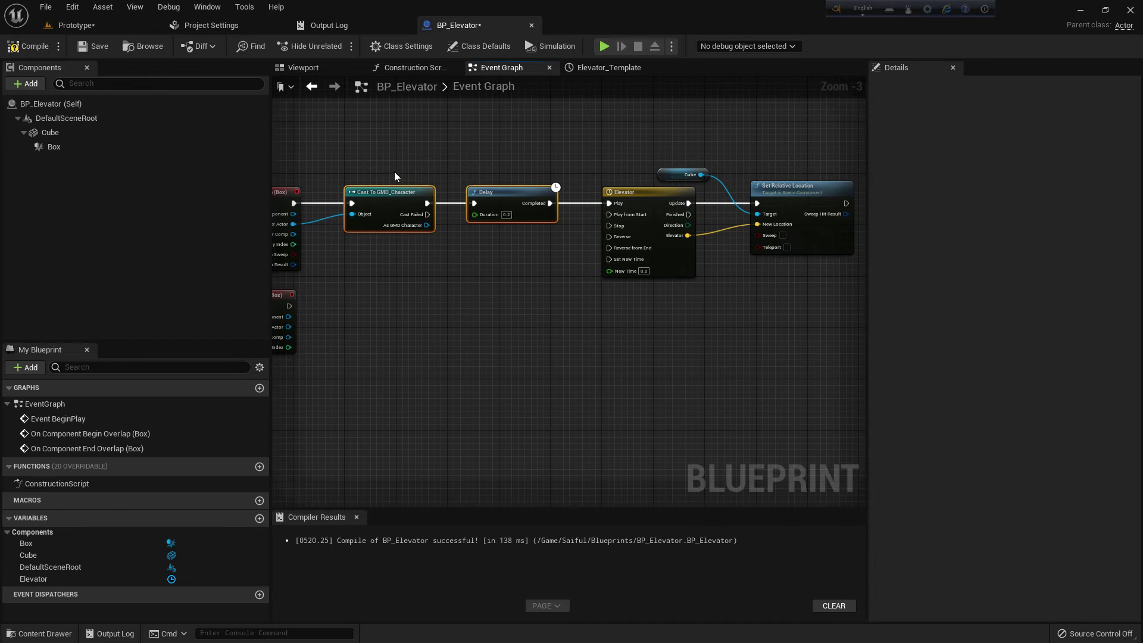
right_drag(370, 301, 442, 302)
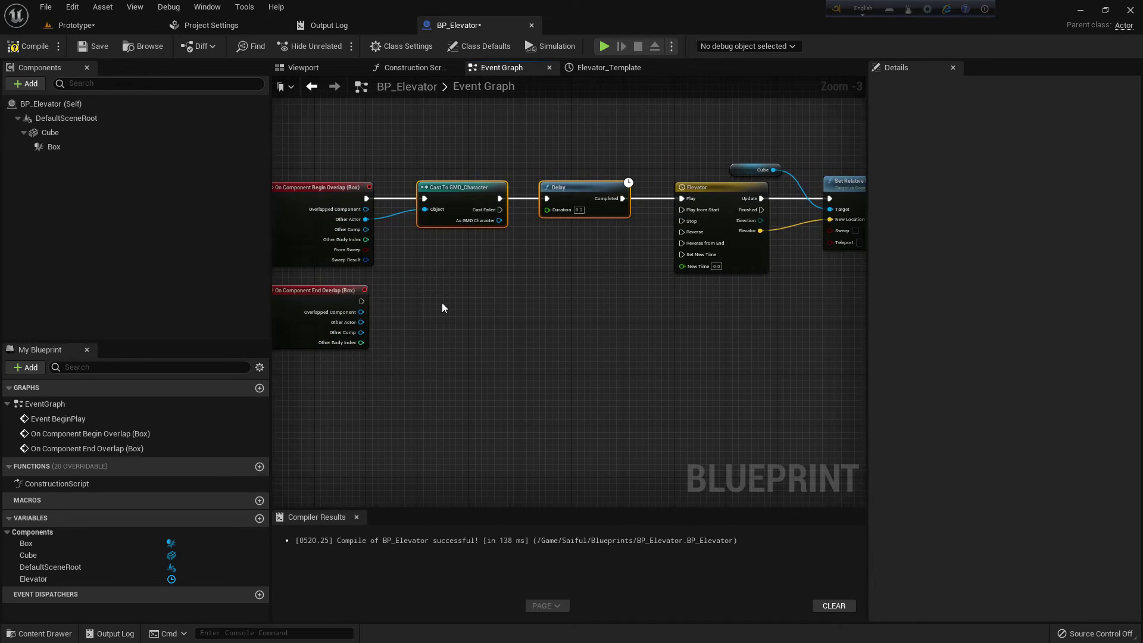
key(ctrl+c)
key(ctrl+v)
scroll(442, 302, up, 3)
drag(468, 280, 459, 283)
drag(338, 294, 435, 284)
drag(337, 325, 438, 309)
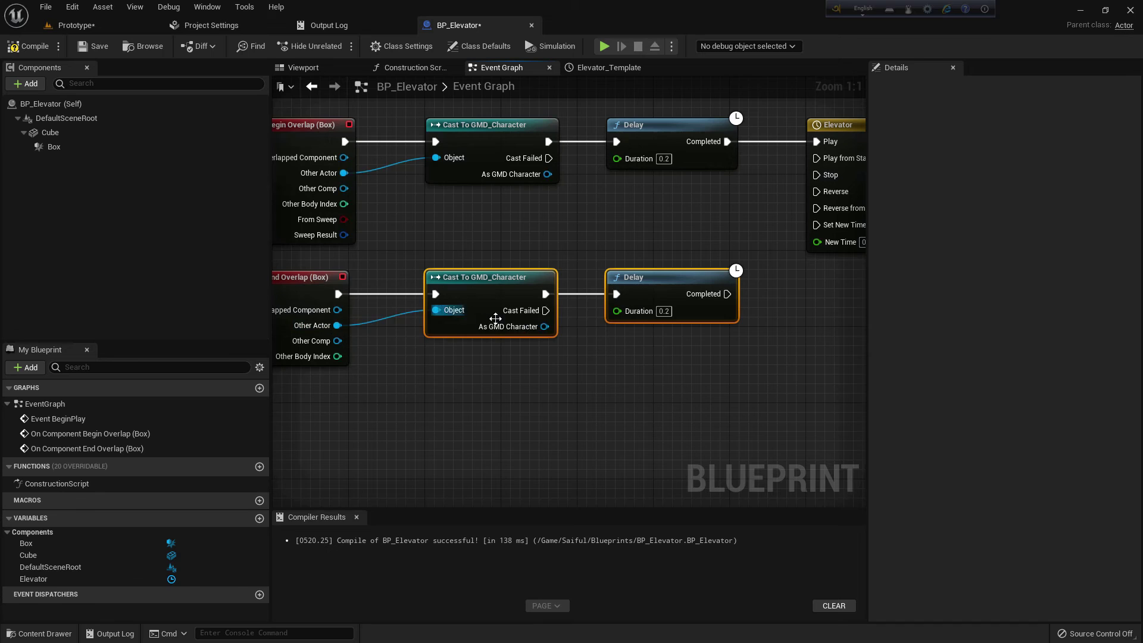
Step: Connect the copied Delay's Completed to the timeline's Reverse, then return to the Prototype level
right_drag(495, 319, 342, 331)
drag(574, 307, 662, 204)
scroll(594, 285, down, 3)
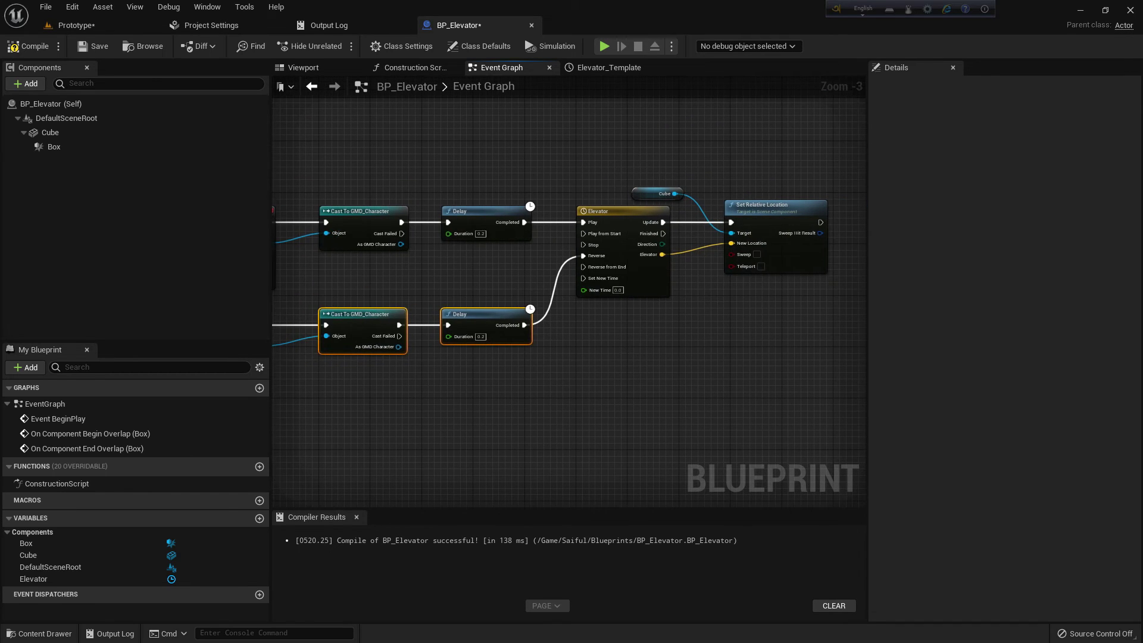
right_drag(288, 215, 334, 227)
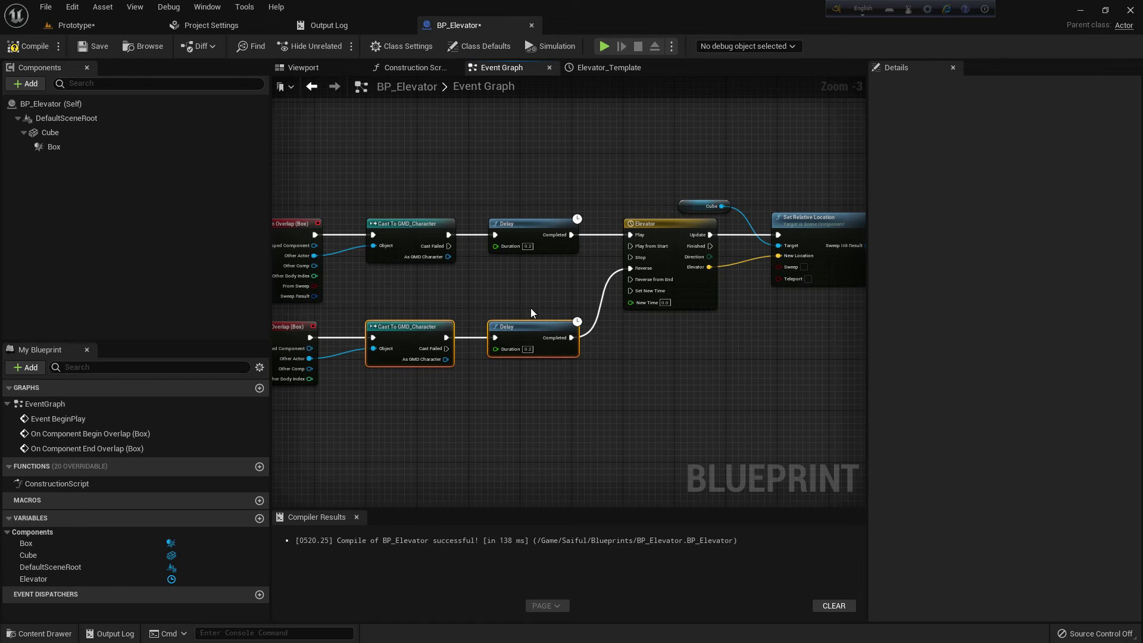
right_drag(695, 347, 626, 291)
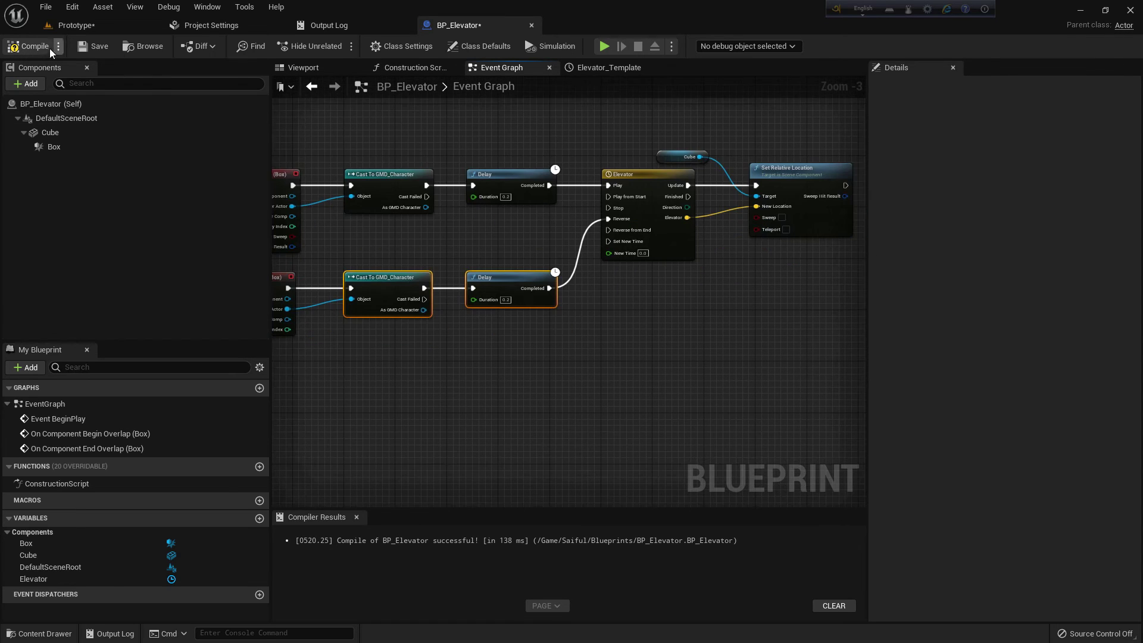
click(85, 26)
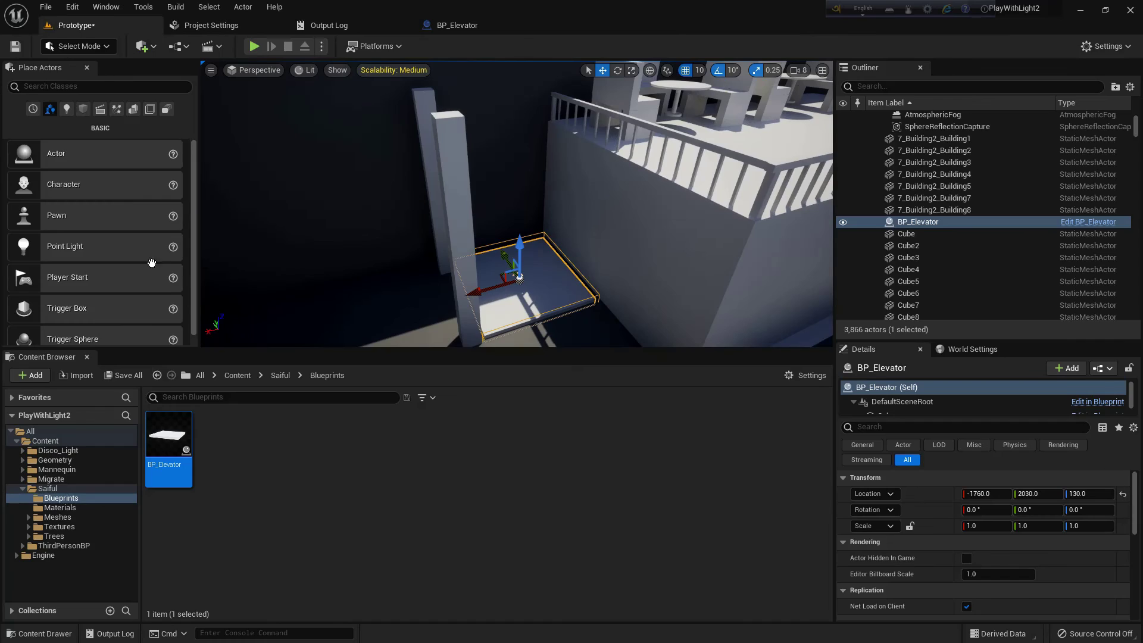
Step: Save the Prototype map through Save All and Save Selected, then maximize the viewport with F11
click(123, 375)
click(667, 462)
key(F11)
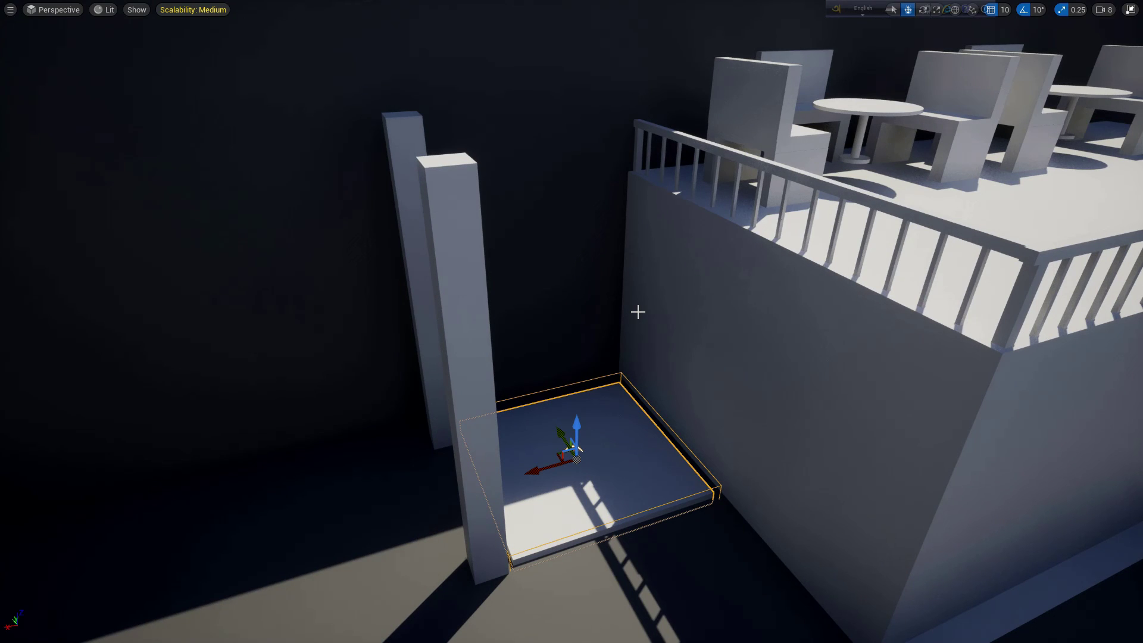
Step: Start Play In Editor and run and jump the character between the upper deck and ground
key(alt+p)
key(w)
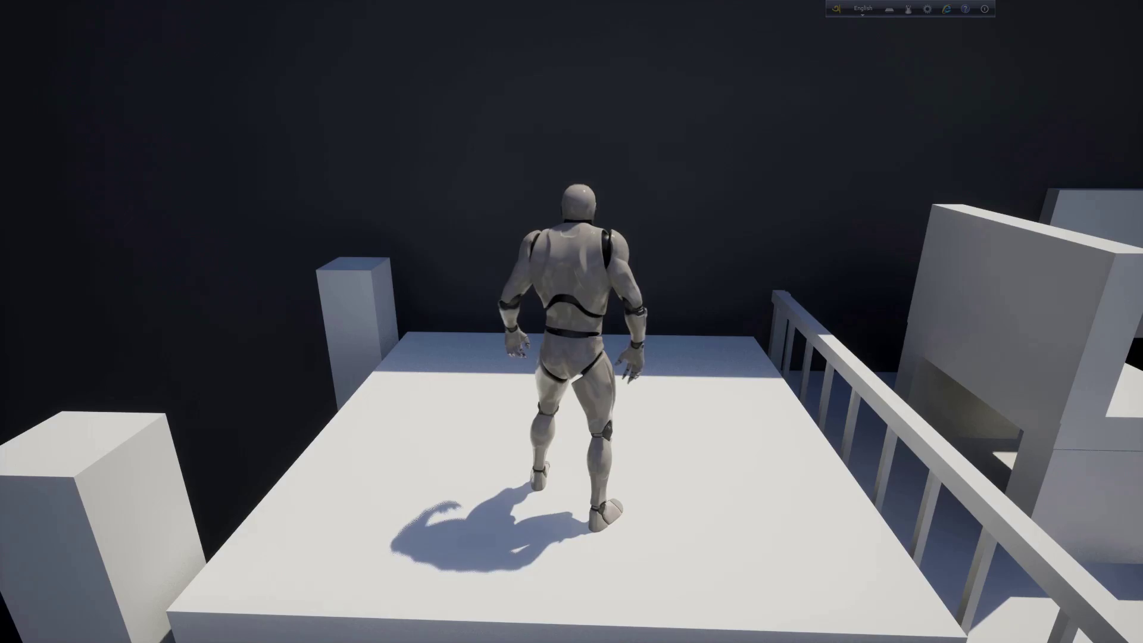
key(w)
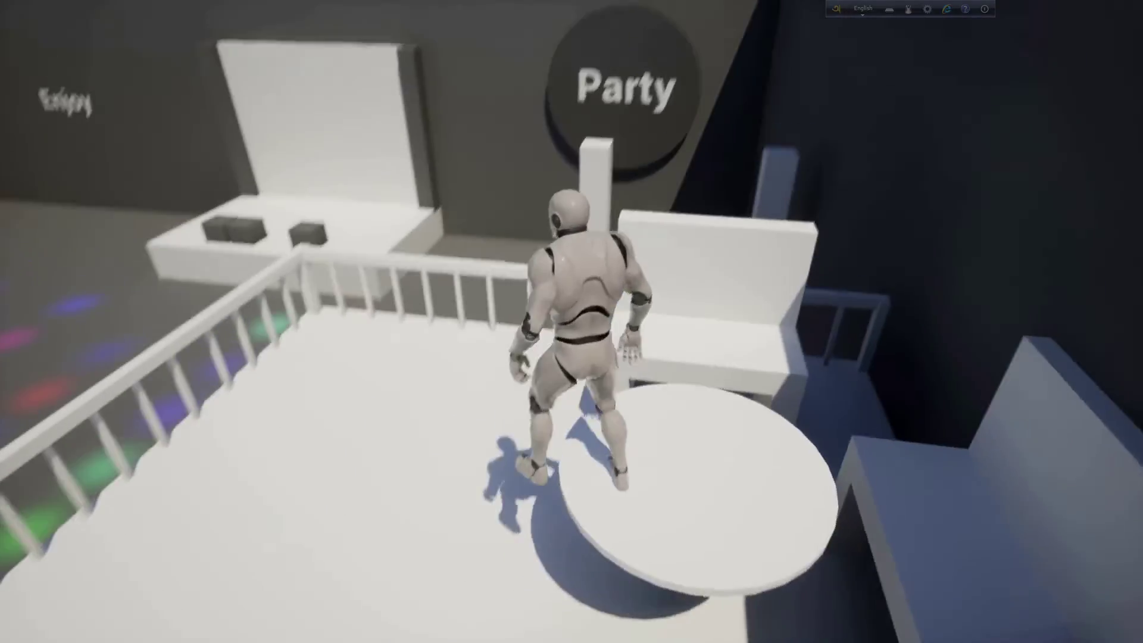
key(space)
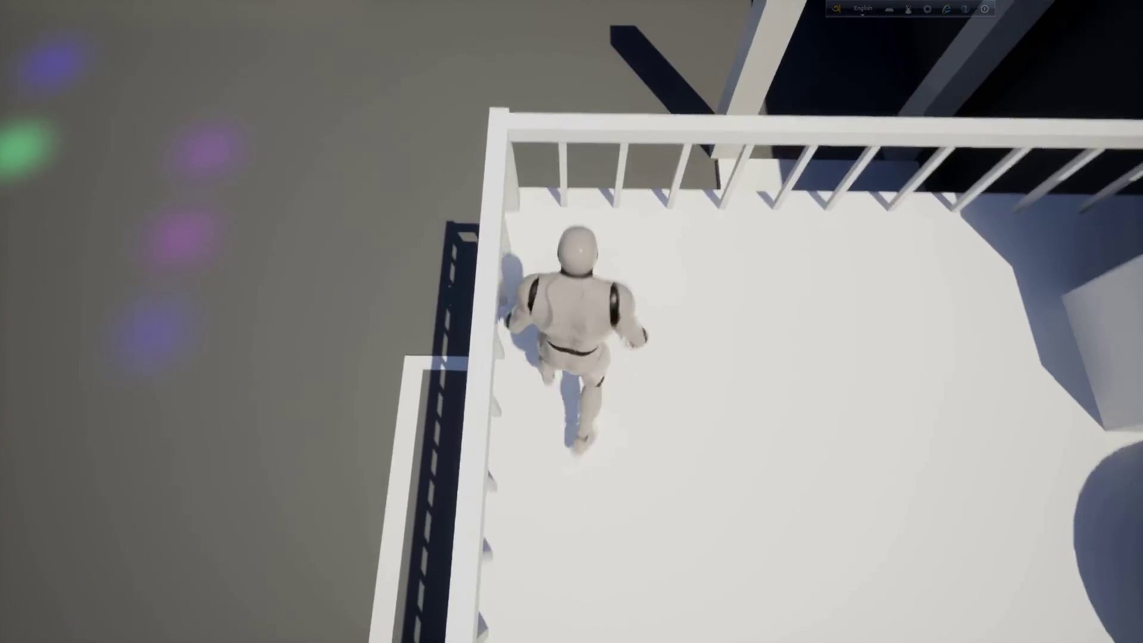
key(w)
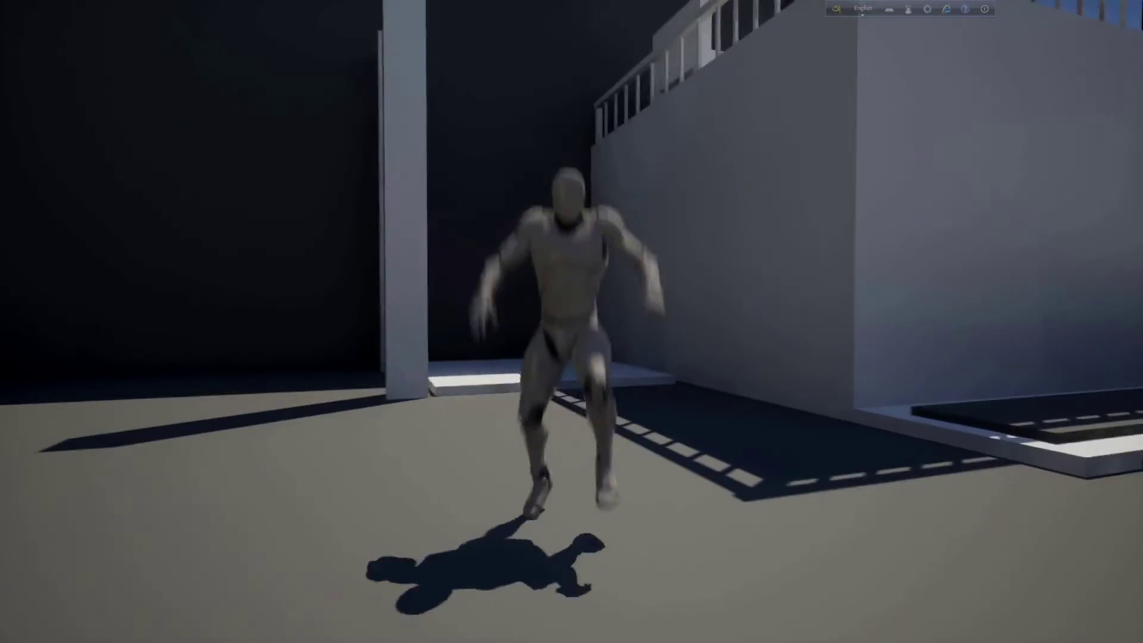
Step: Run the character onto the elevator platform and off its edge, twice
key(w)
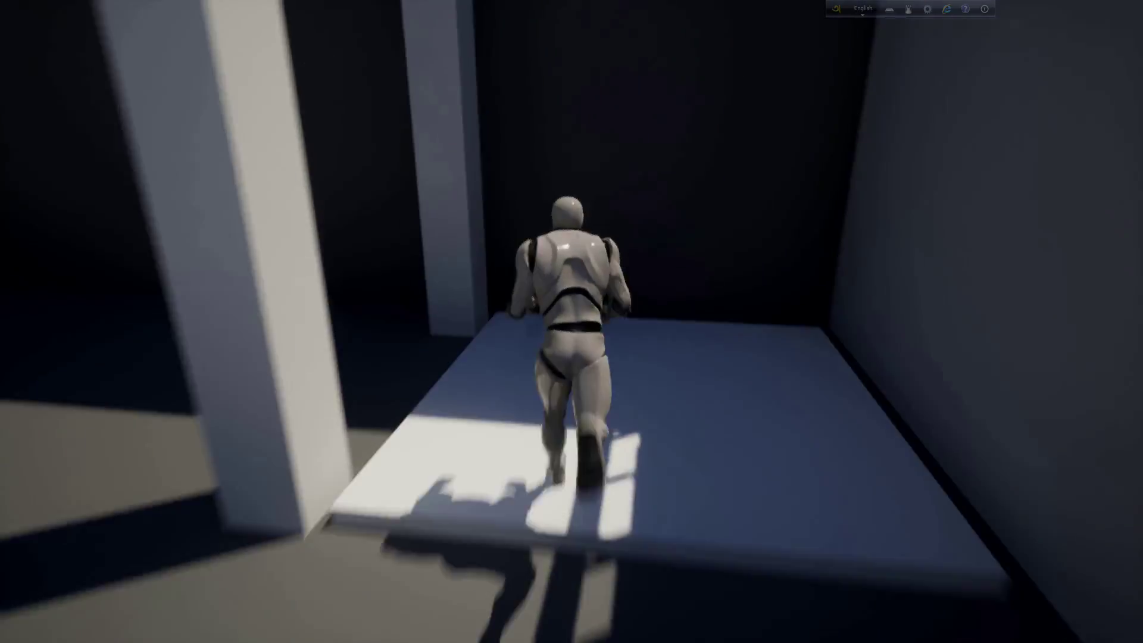
key(w)
key(s)
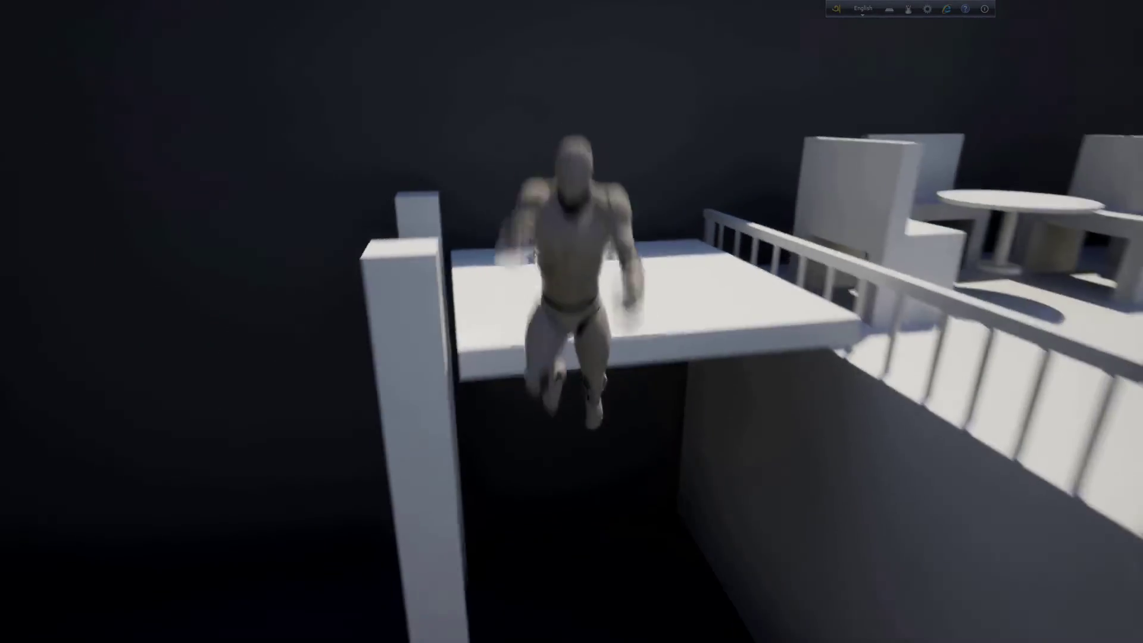
key(w)
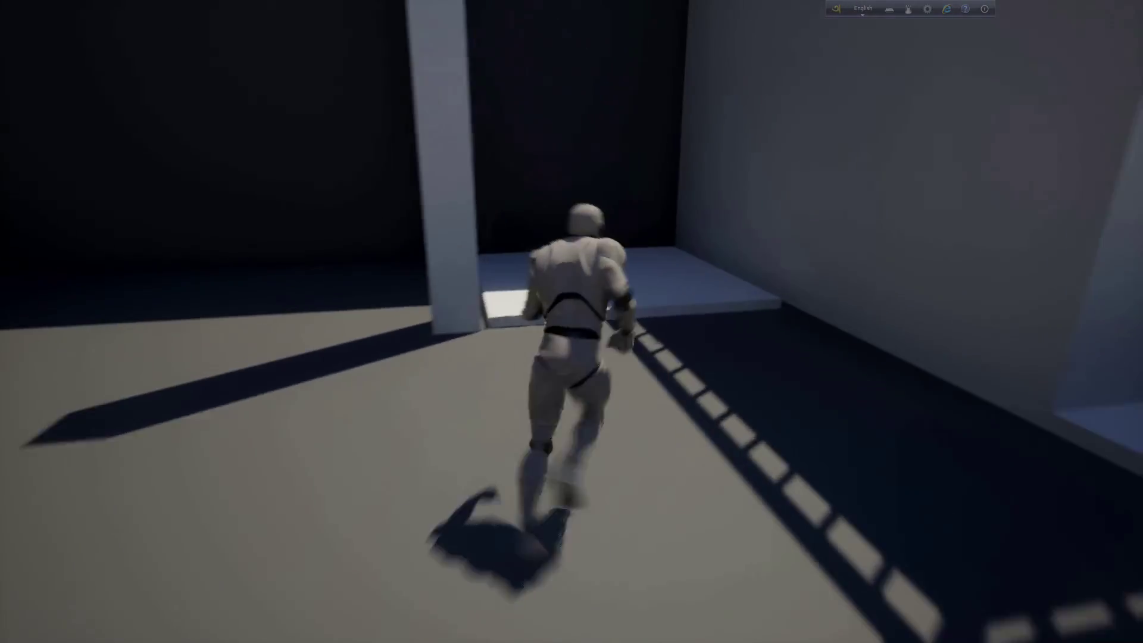
key(w)
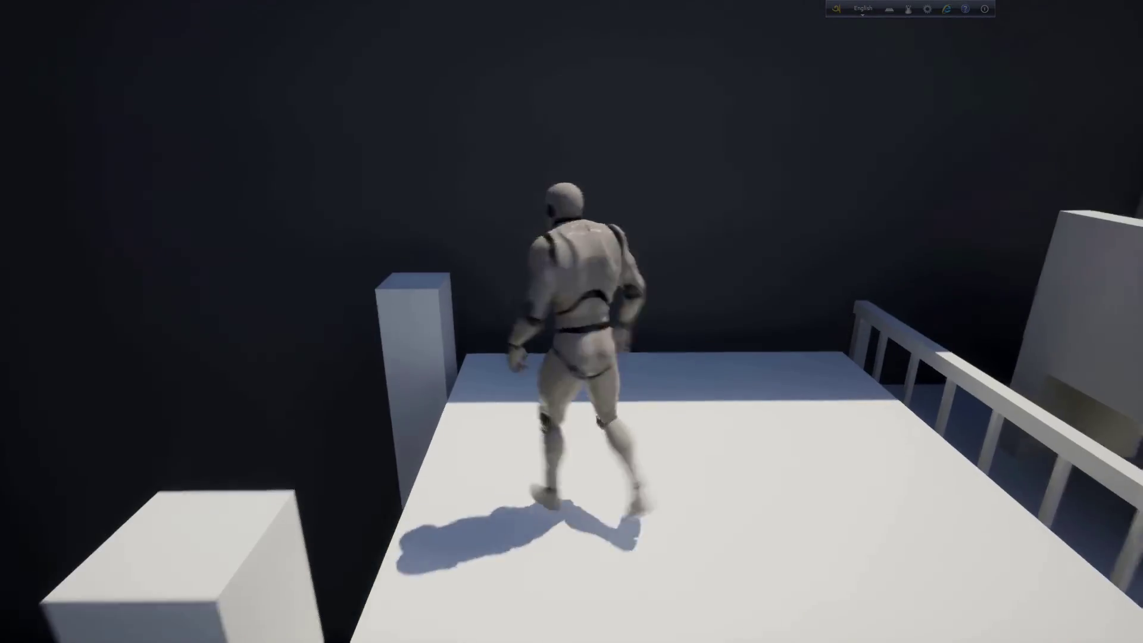
key(s)
key(w)
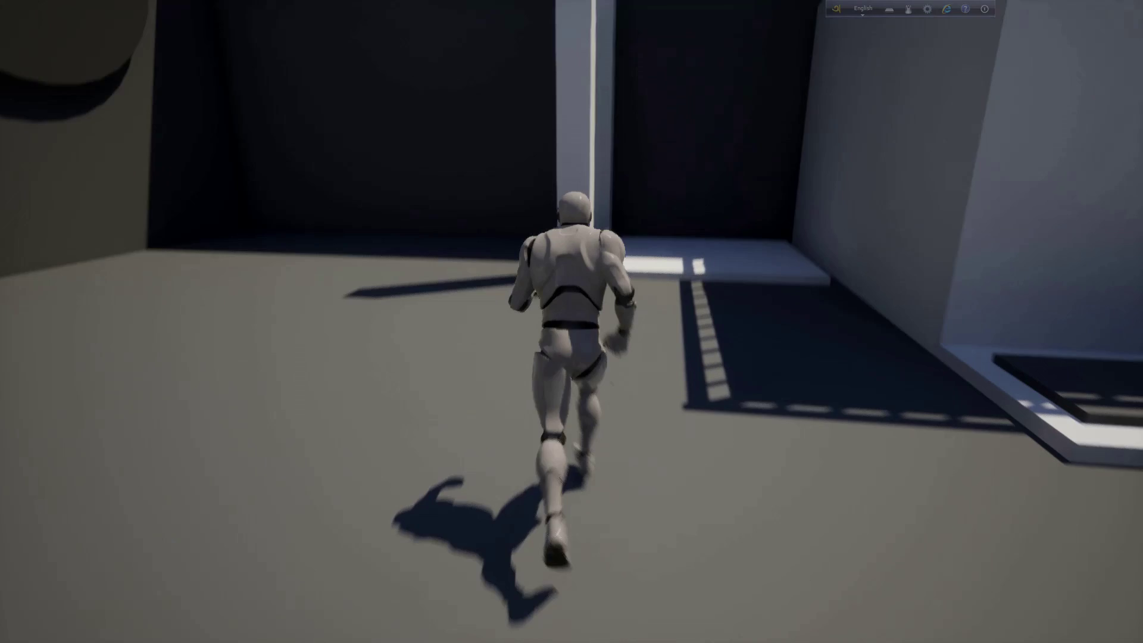